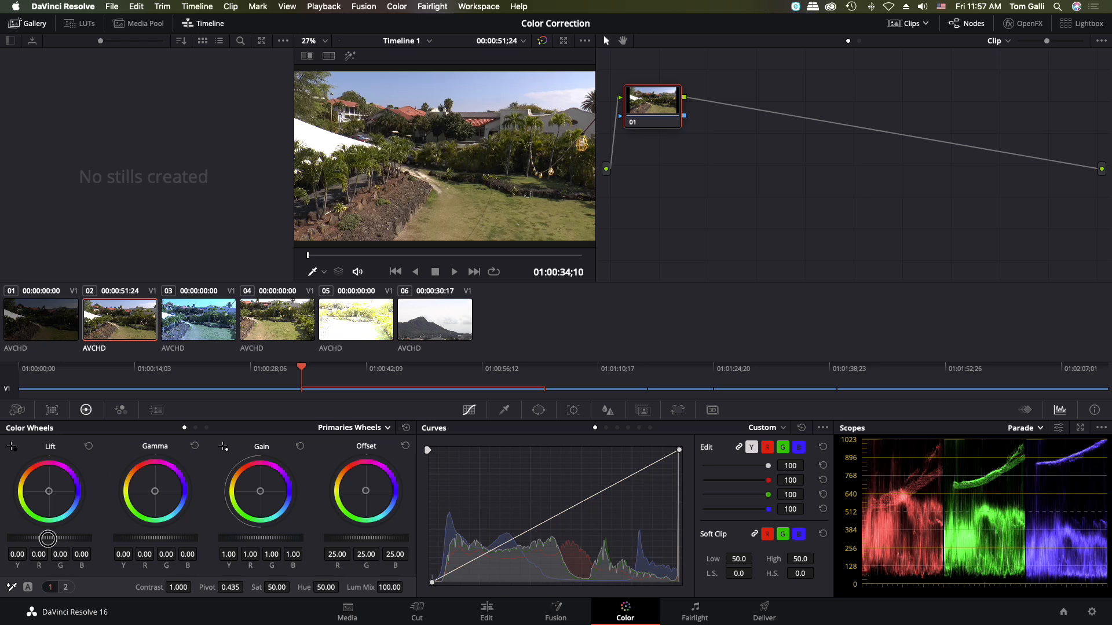
- Try raising and lowering the master Lift of clip 02, from 0.17 down to -0.45 and back to 0.16
{"action": "left_click_drag", "start_coordinate": [48, 538], "coordinate": [59, 538]}
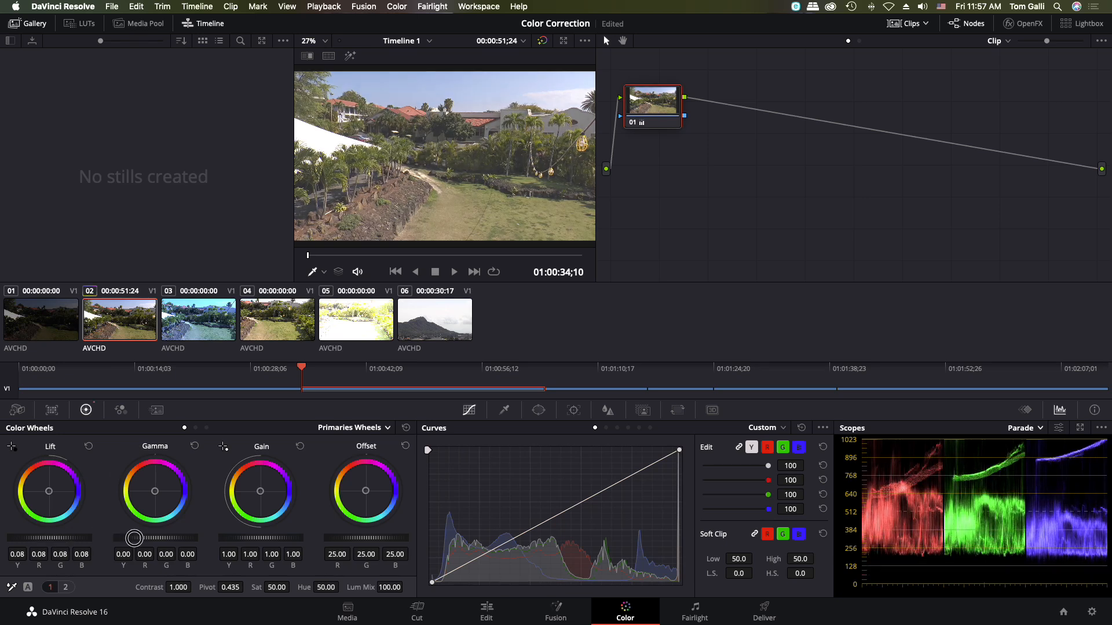
{"action": "left_click_drag", "start_coordinate": [138, 539], "coordinate": [243, 540]}
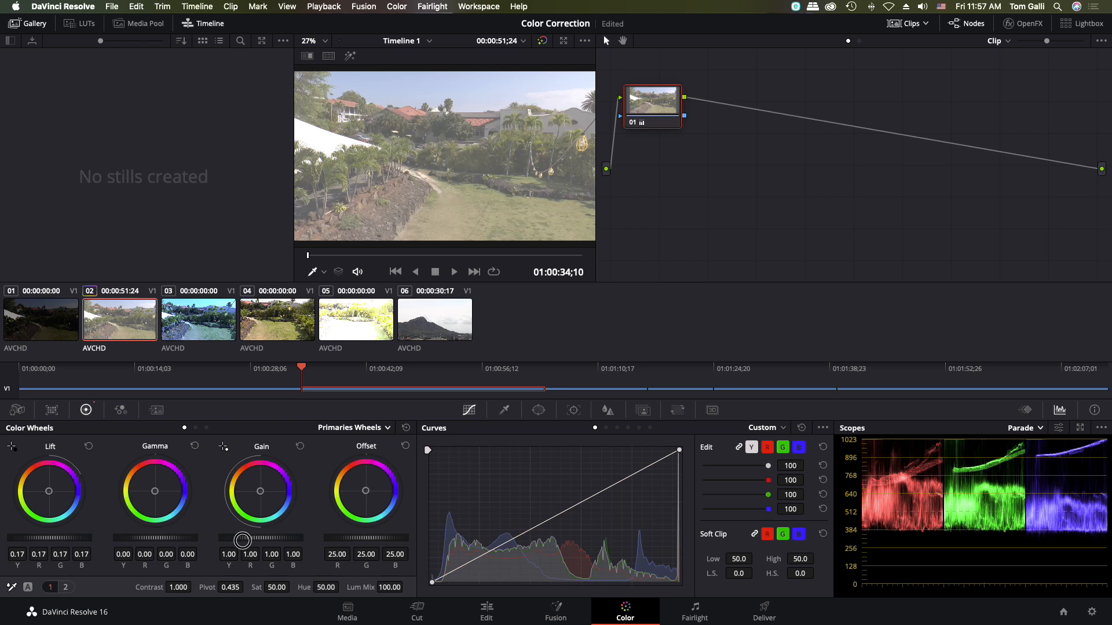
{"action": "left_click_drag", "start_coordinate": [243, 540], "coordinate": [217, 330]}
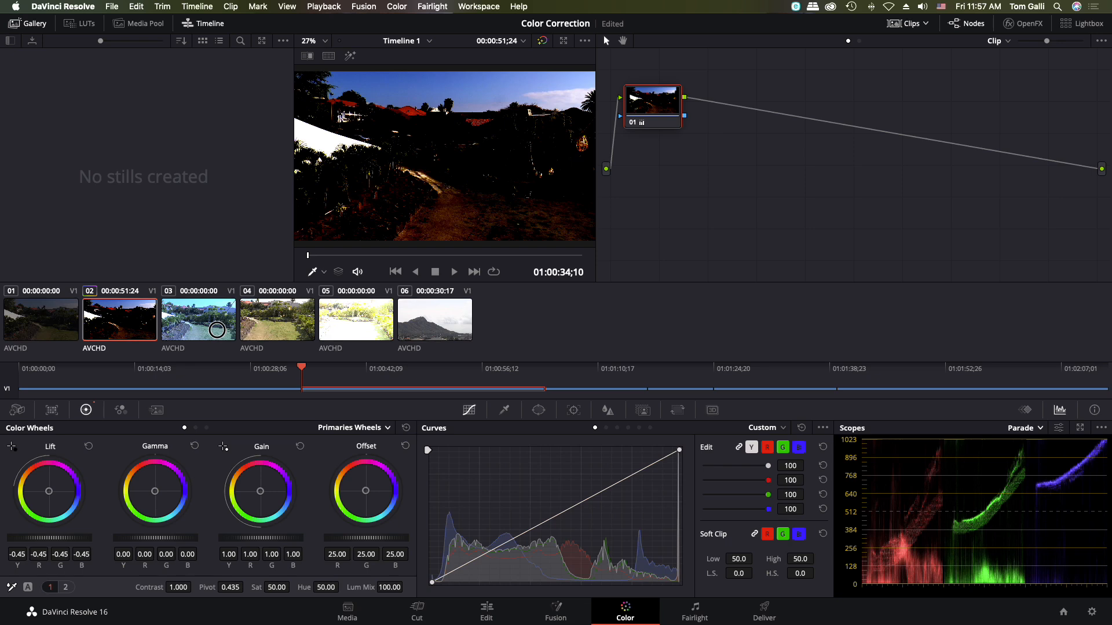
{"action": "left_click_drag", "start_coordinate": [217, 330], "coordinate": [82, 543]}
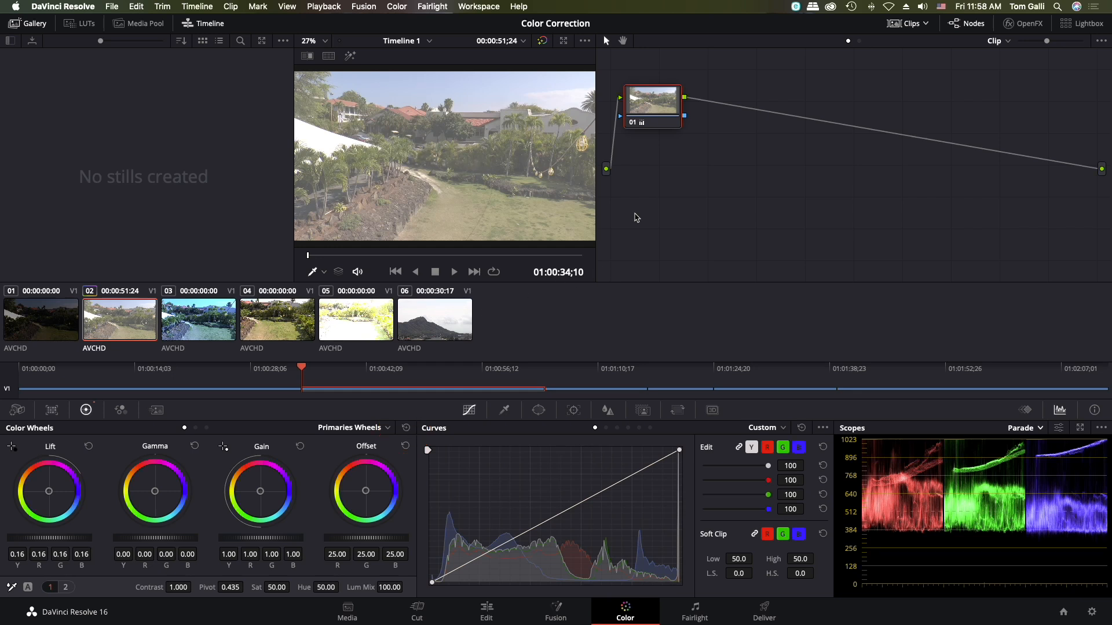
- Compare clip 02 with and without its grade, bypassing all grades first and node 01 alone second
{"action": "left_click", "coordinate": [543, 42]}
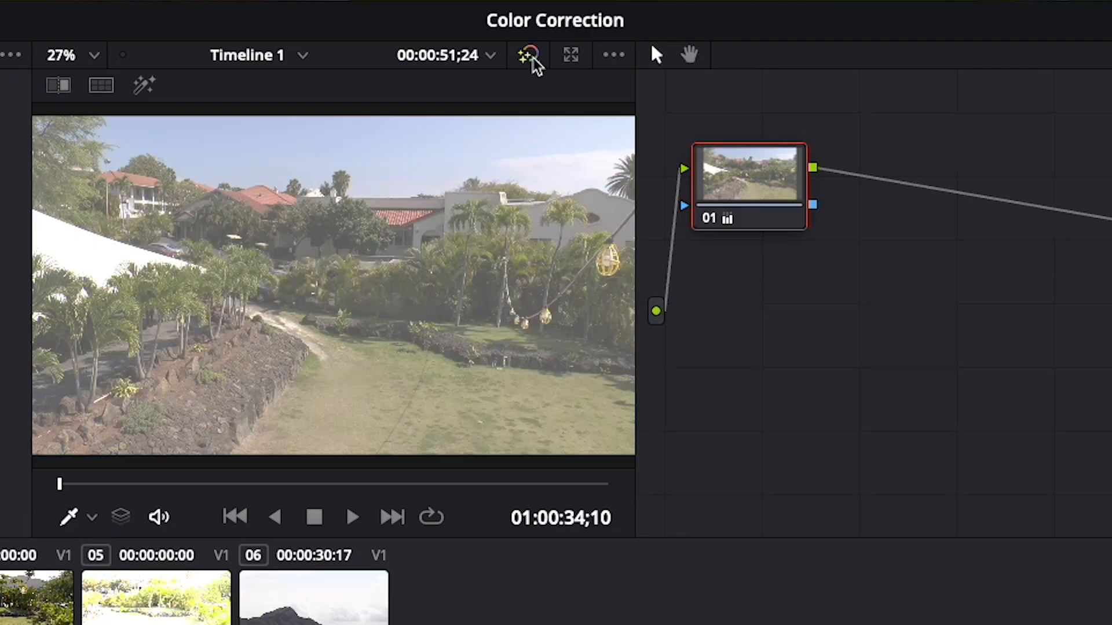
{"action": "left_click", "coordinate": [543, 41]}
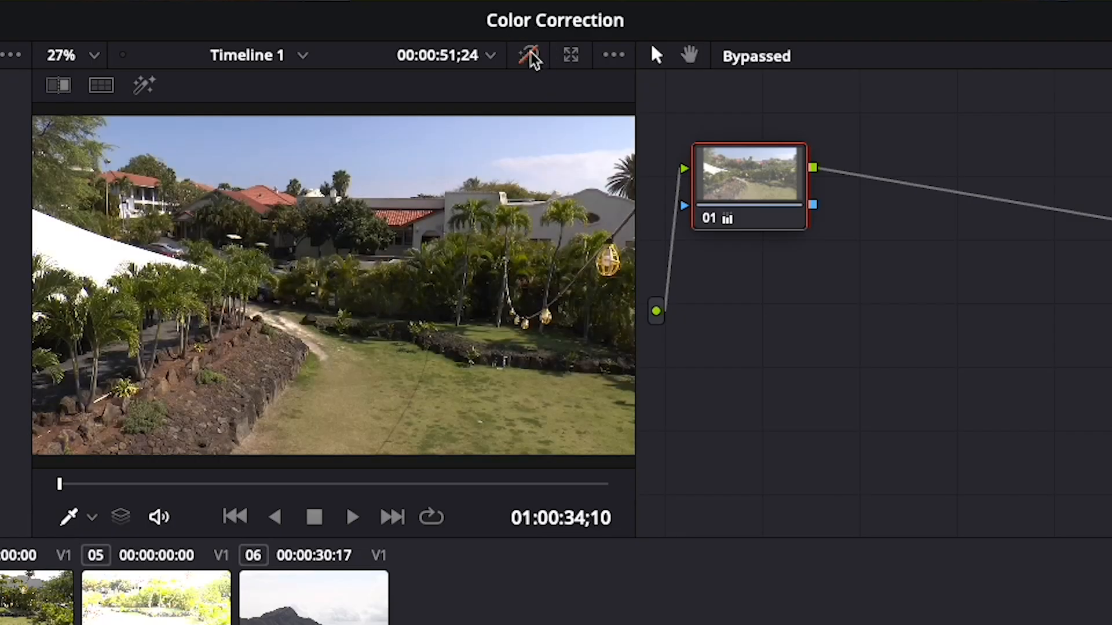
{"action": "left_click", "coordinate": [530, 55]}
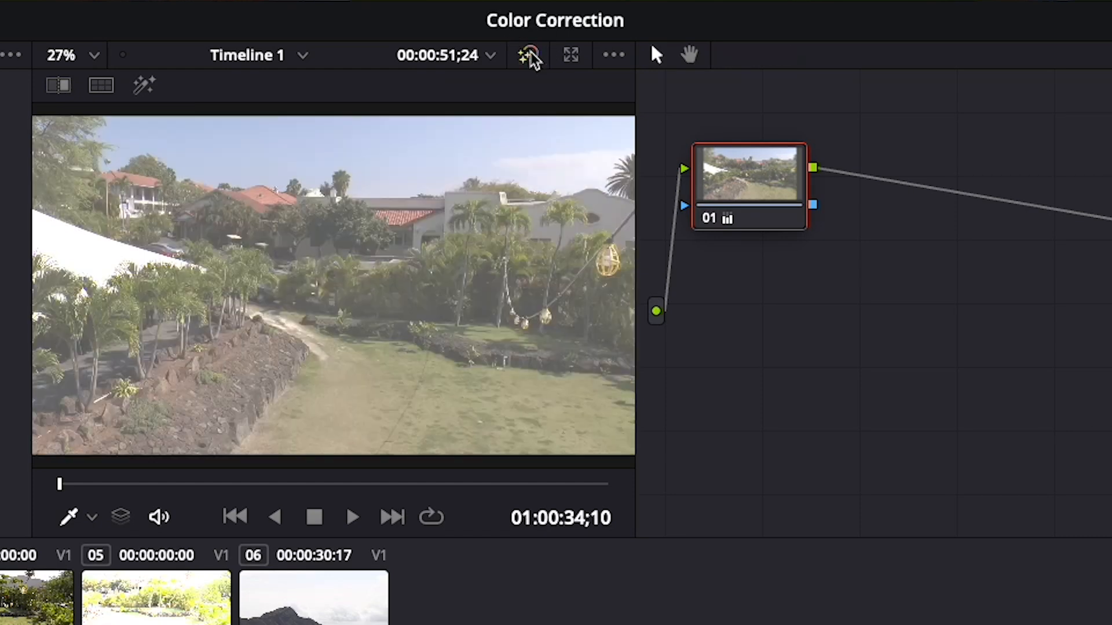
{"action": "left_click", "coordinate": [713, 223]}
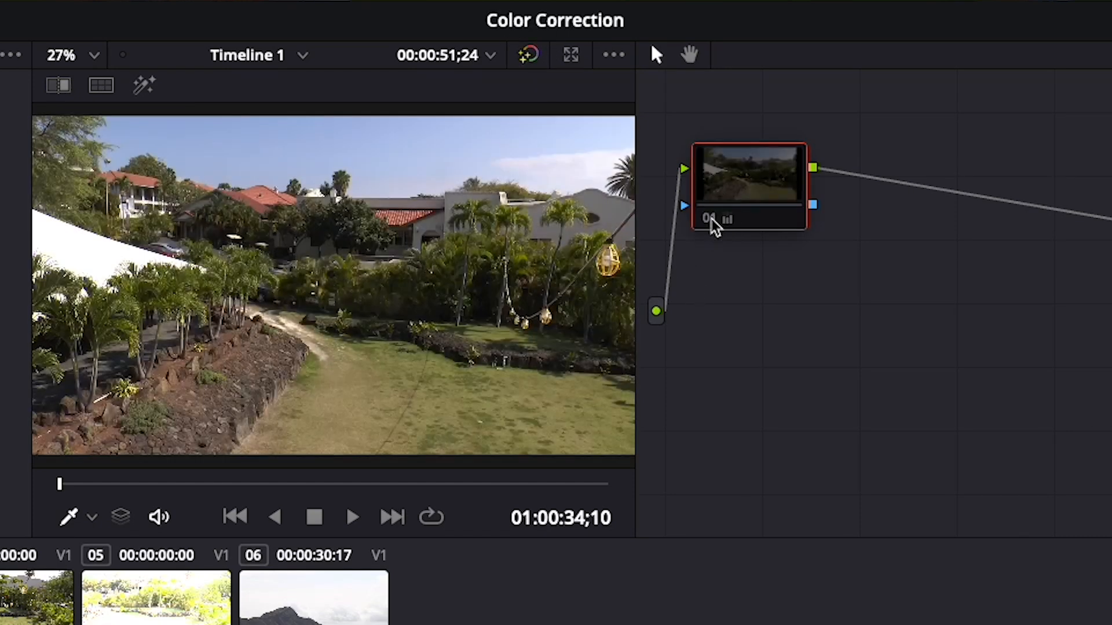
{"action": "left_click", "coordinate": [713, 223]}
{"action": "left_click", "coordinate": [713, 223]}
{"action": "left_click", "coordinate": [713, 223]}
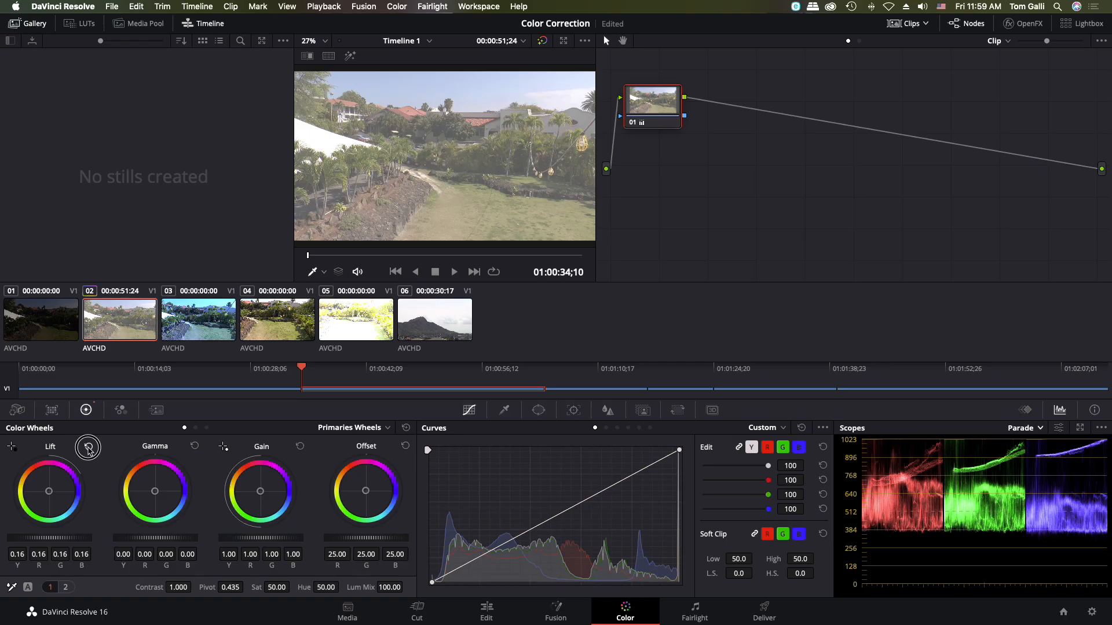
- Reset clip 02's Lift, and try adjusting its master Gamma to -0.17 before resetting that wheel as well
{"action": "left_click", "coordinate": [89, 447]}
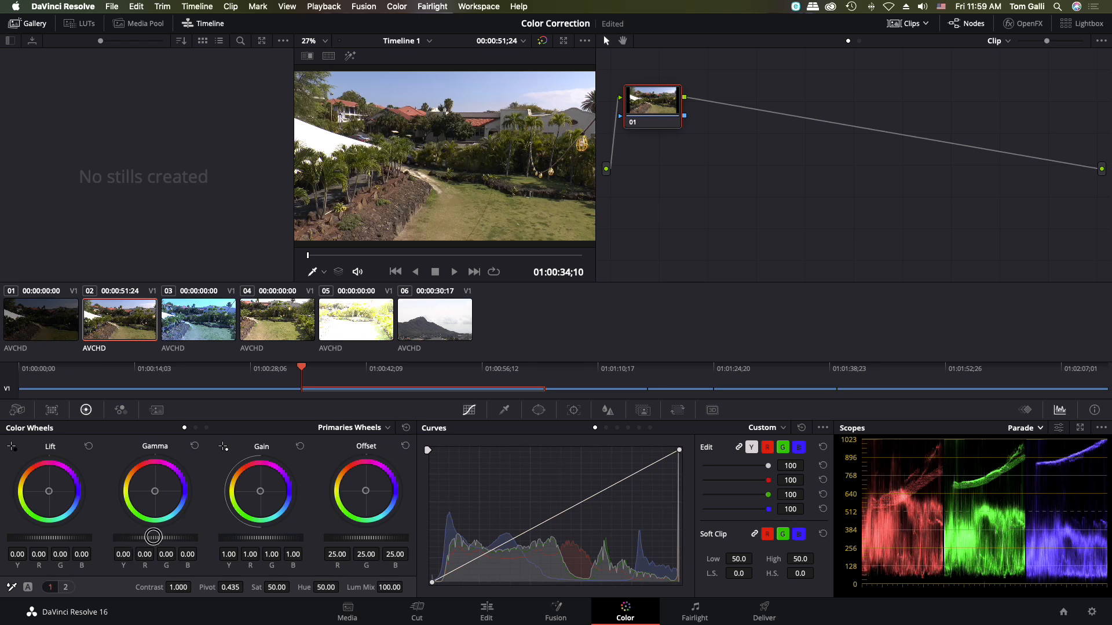
{"action": "left_click_drag", "start_coordinate": [153, 537], "coordinate": [483, 433]}
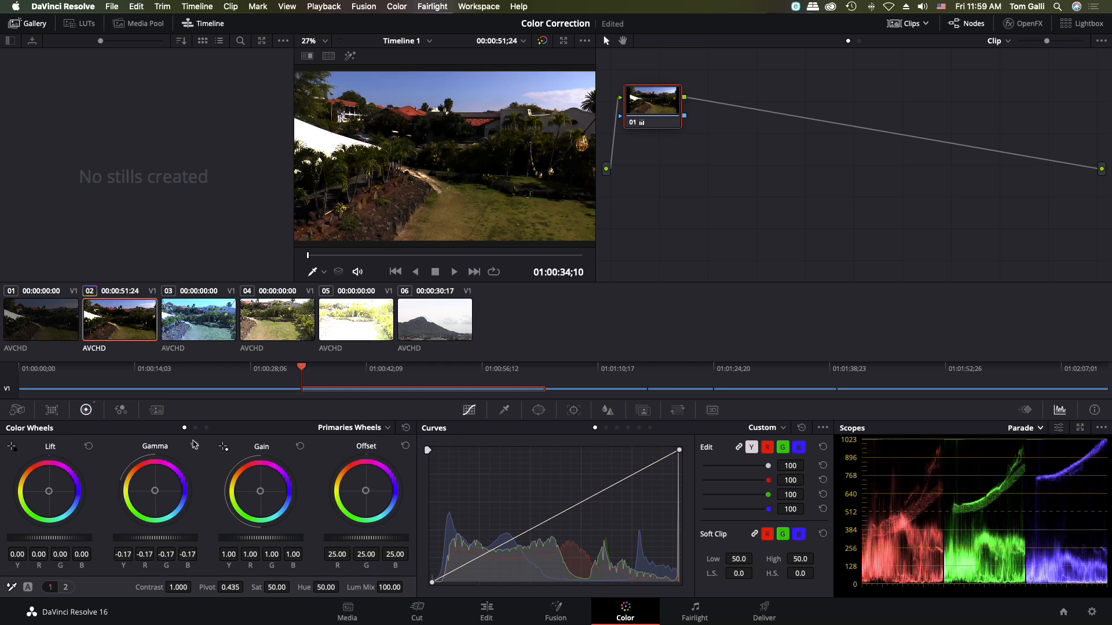
{"action": "left_click", "coordinate": [194, 445]}
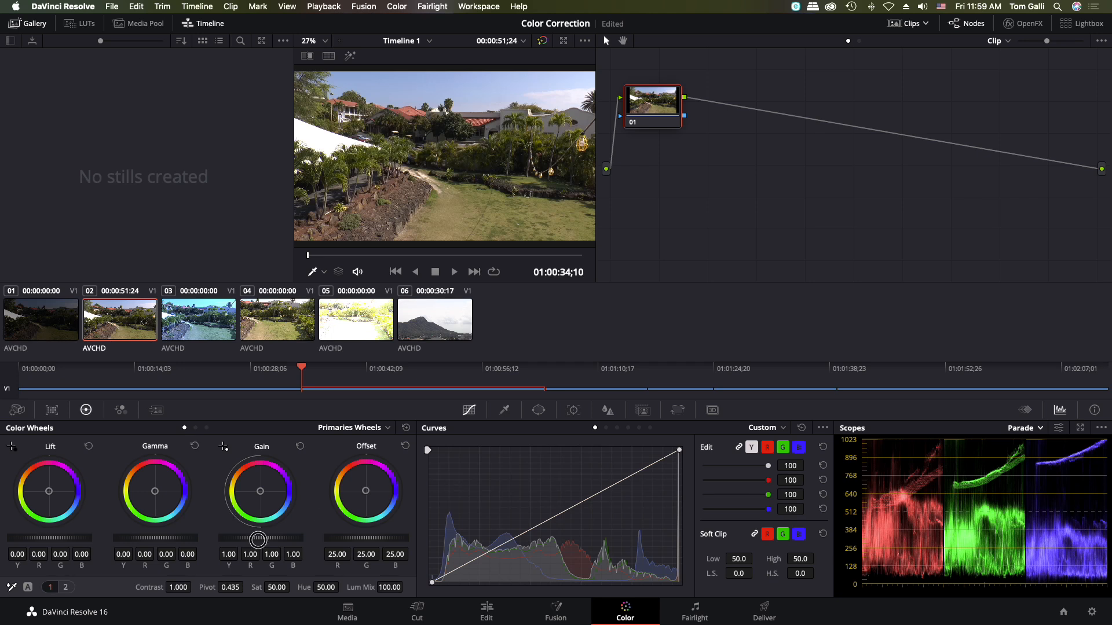
- Try clip 02's master Gain at 1.57 and 0.50, compare the darkened image with clip 01, and reset the Gain
{"action": "left_click_drag", "start_coordinate": [258, 540], "coordinate": [664, 561]}
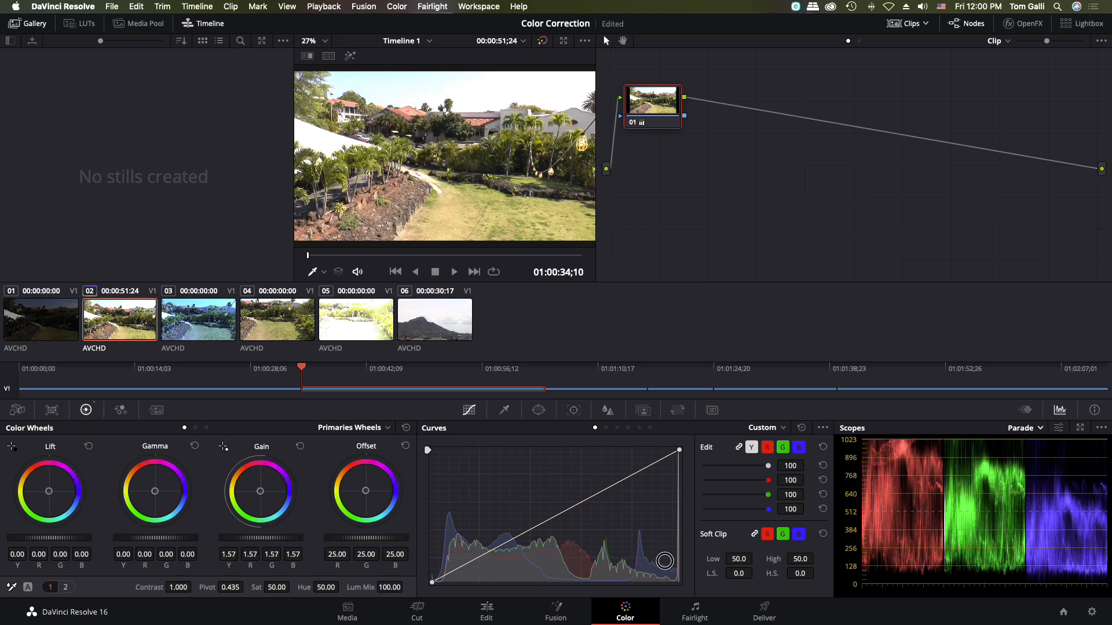
{"action": "left_click_drag", "start_coordinate": [665, 561], "coordinate": [189, 581]}
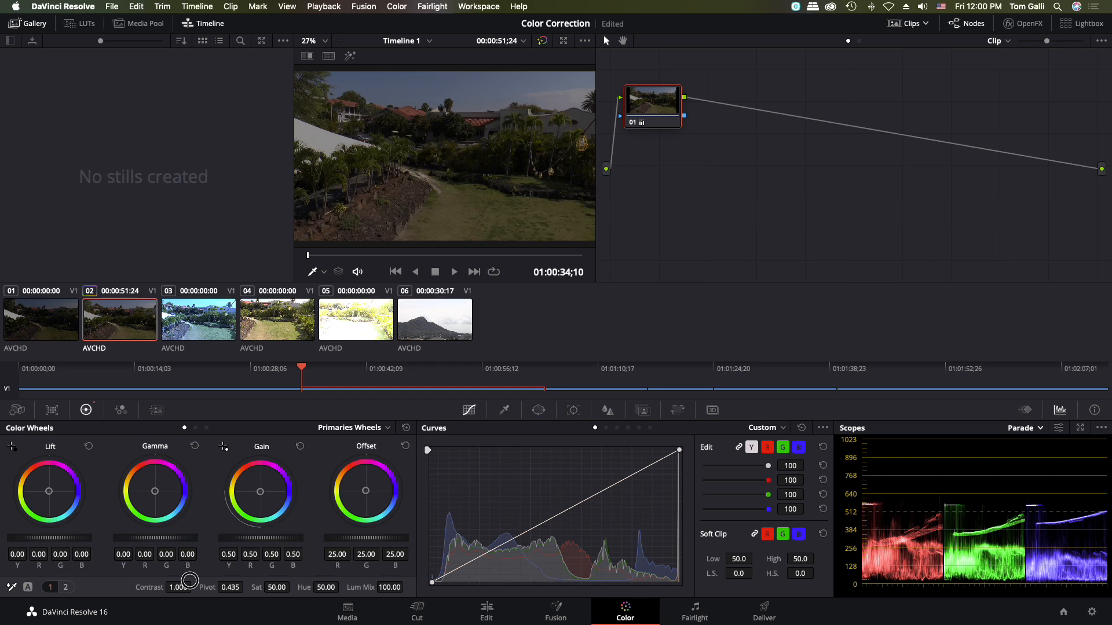
{"action": "left_click", "coordinate": [36, 328]}
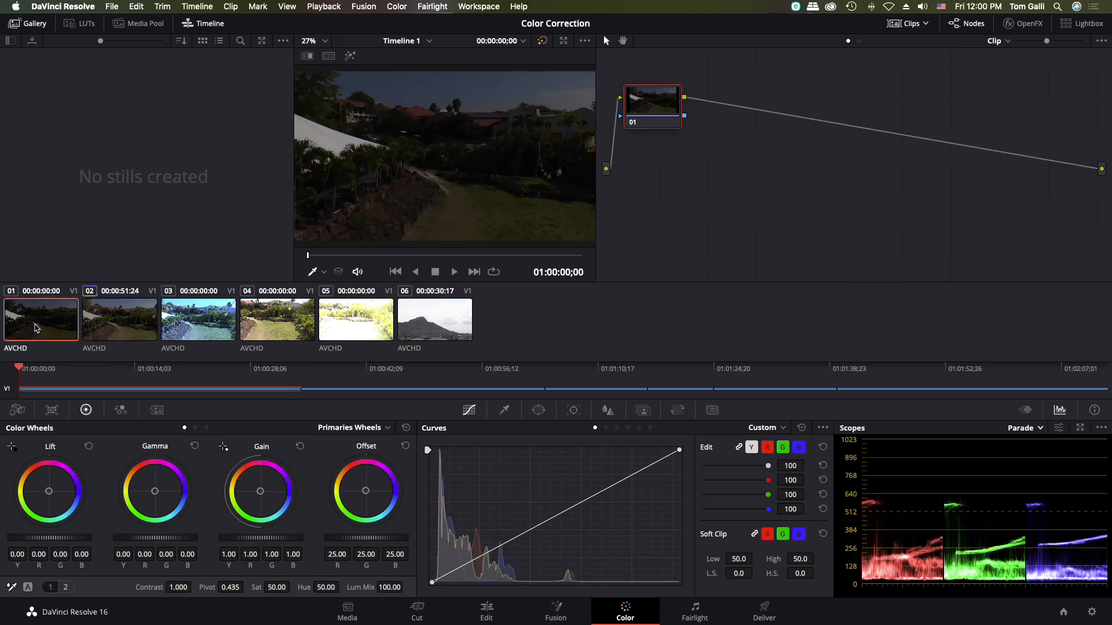
{"action": "left_click", "coordinate": [117, 328]}
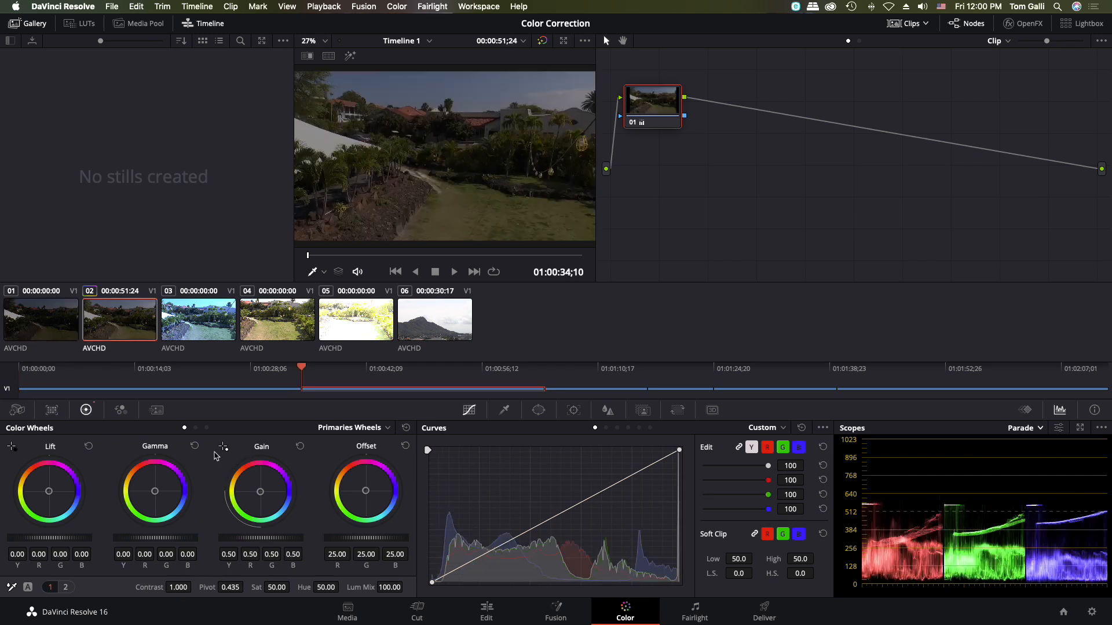
{"action": "left_click", "coordinate": [300, 446]}
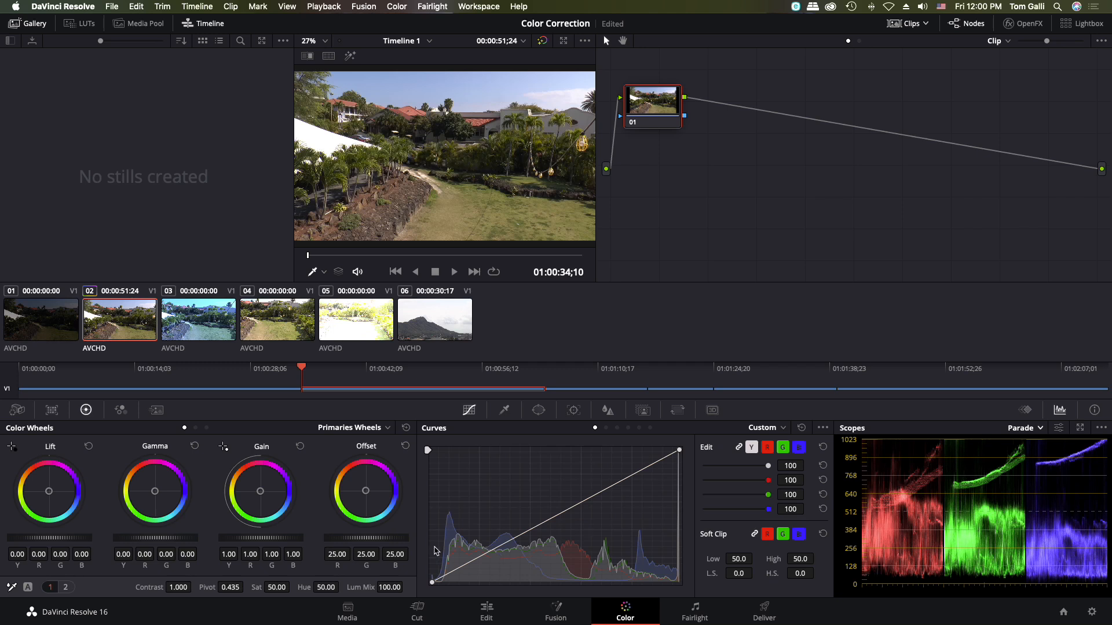
- Try lowering clip 02's Offset to -59.85 and its Contrast to 0.192, resetting each to its default
{"action": "left_click_drag", "start_coordinate": [365, 540], "coordinate": [124, 362]}
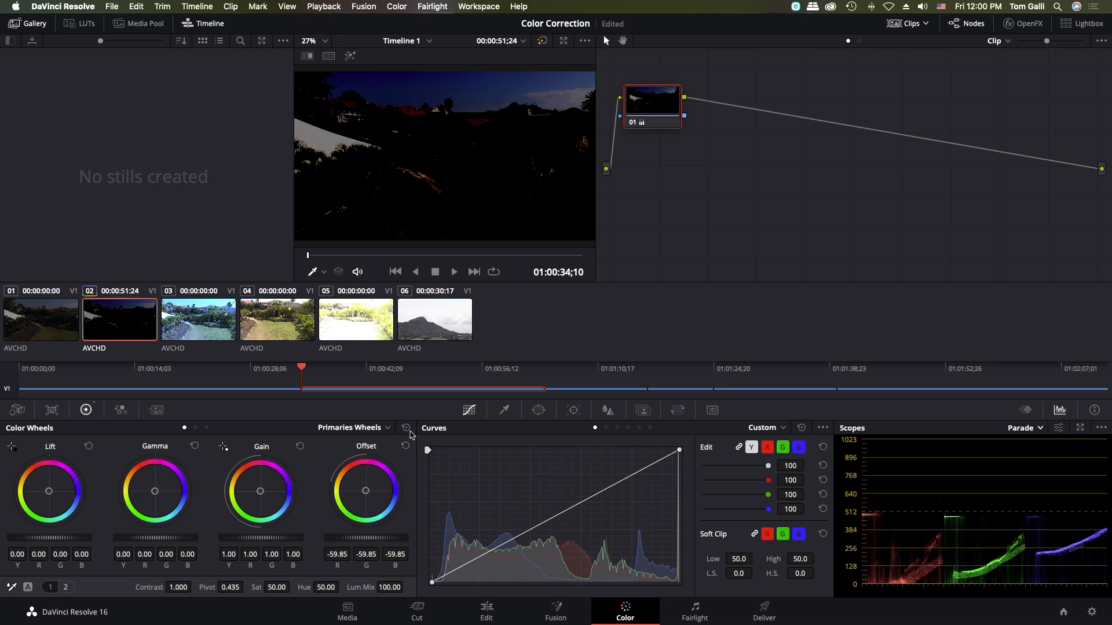
{"action": "left_click", "coordinate": [404, 447]}
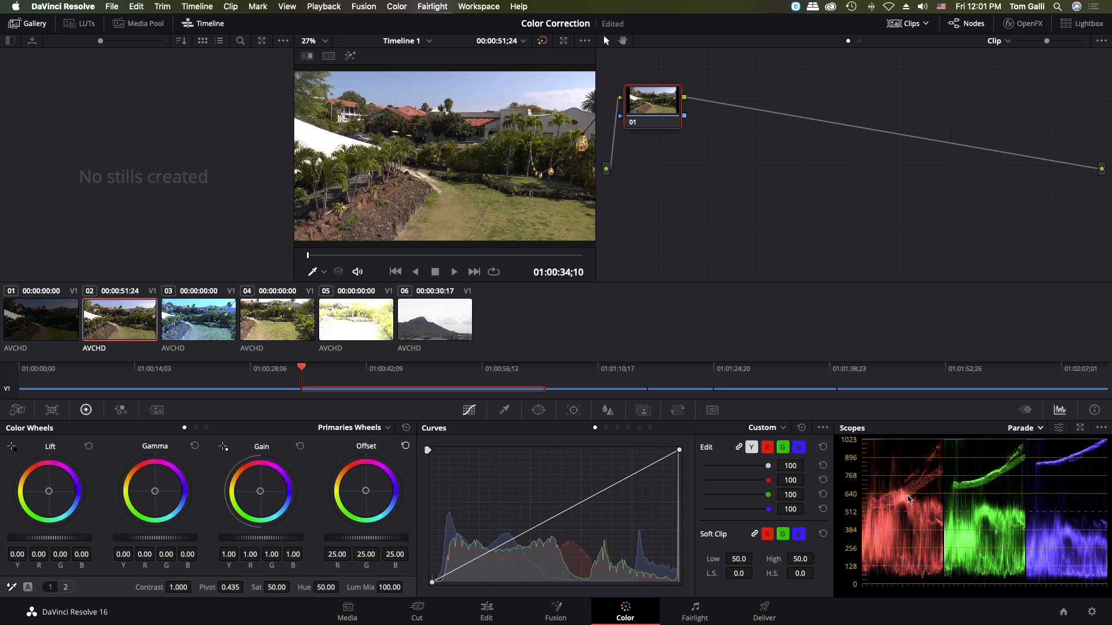
{"action": "left_click", "coordinate": [180, 588]}
{"action": "left_click_drag", "start_coordinate": [181, 589], "coordinate": [492, 317]}
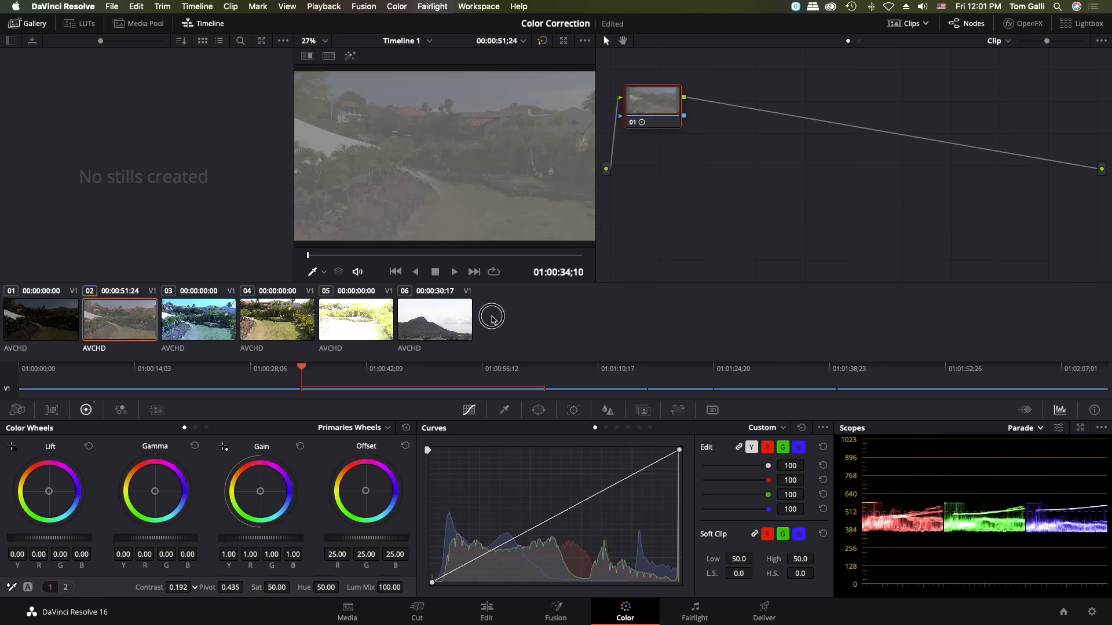
{"action": "double_click", "coordinate": [148, 588]}
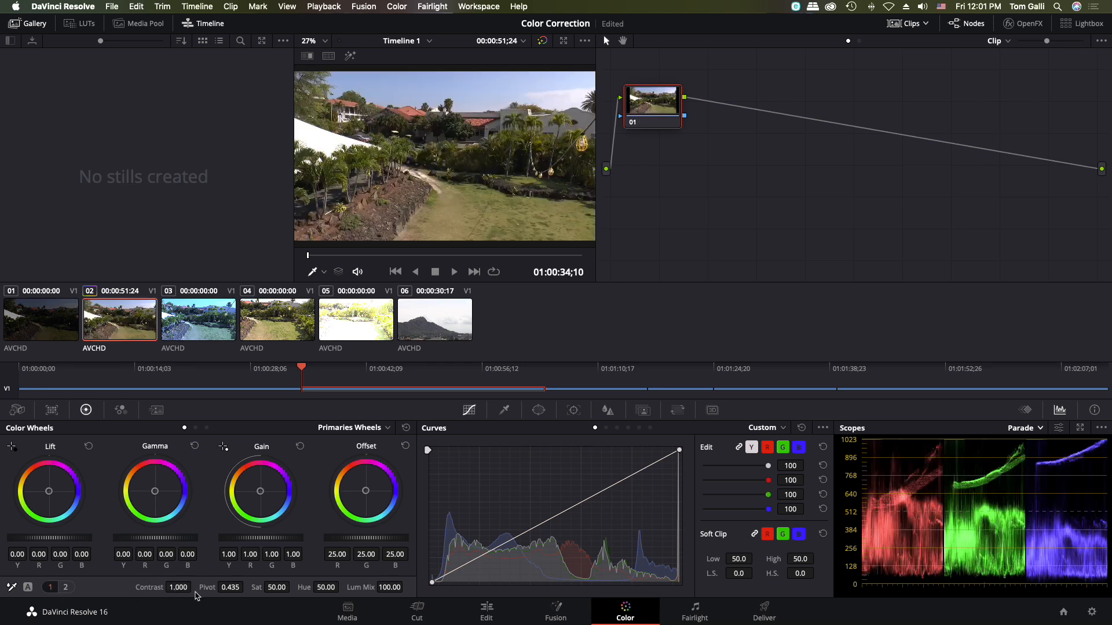
- Test how Pivot affects clip 02, including 0.685 with Contrast at 1.560, and restore both settings to their defaults
{"action": "left_click_drag", "start_coordinate": [230, 587], "coordinate": [636, 321]}
{"action": "double_click", "coordinate": [207, 588]}
{"action": "left_click_drag", "start_coordinate": [173, 587], "coordinate": [339, 604]}
{"action": "left_click_drag", "start_coordinate": [231, 587], "coordinate": [303, 607]}
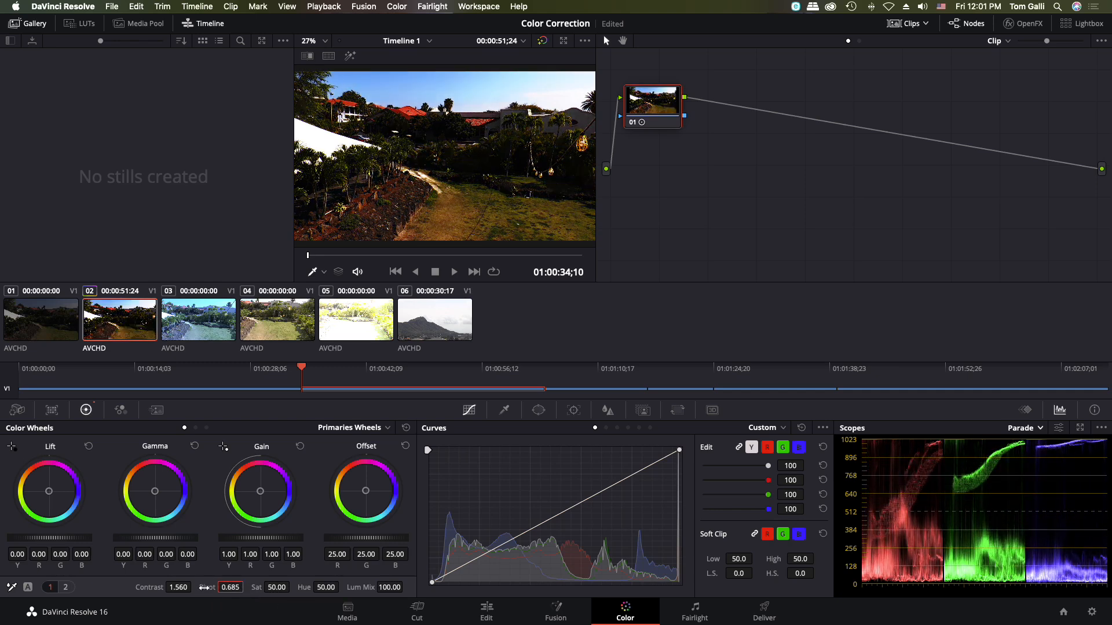
{"action": "left_click_drag", "start_coordinate": [204, 588], "coordinate": [168, 587]}
{"action": "double_click", "coordinate": [153, 588]}
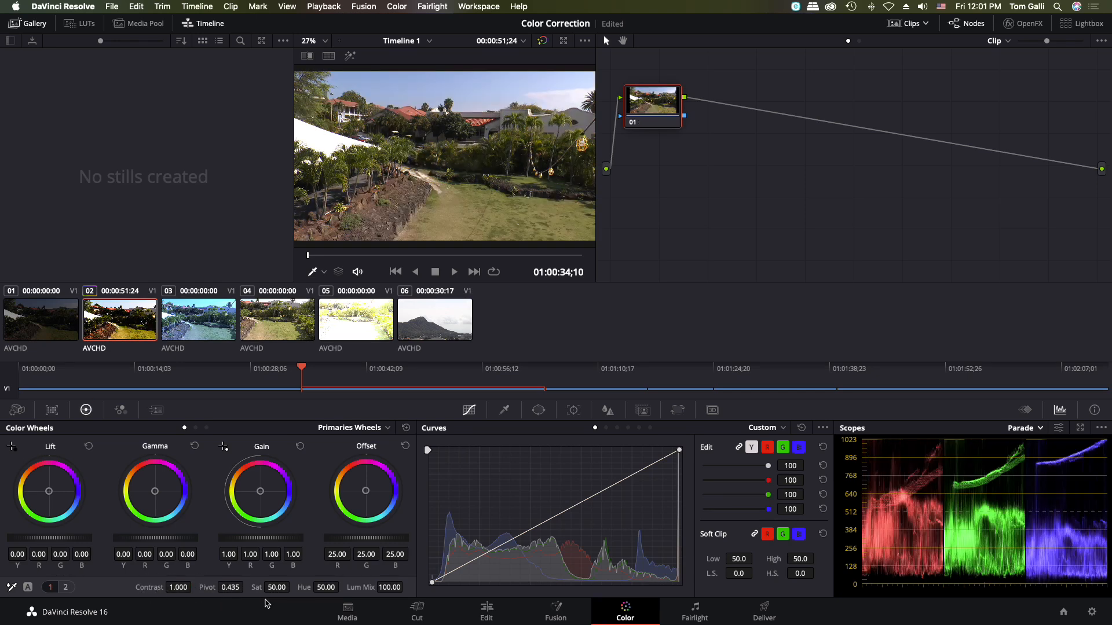
- Try lowering clip 02's Saturation to 1.60 and its Hue to 12.60, resetting each to its default
{"action": "left_click_drag", "start_coordinate": [275, 588], "coordinate": [72, 326]}
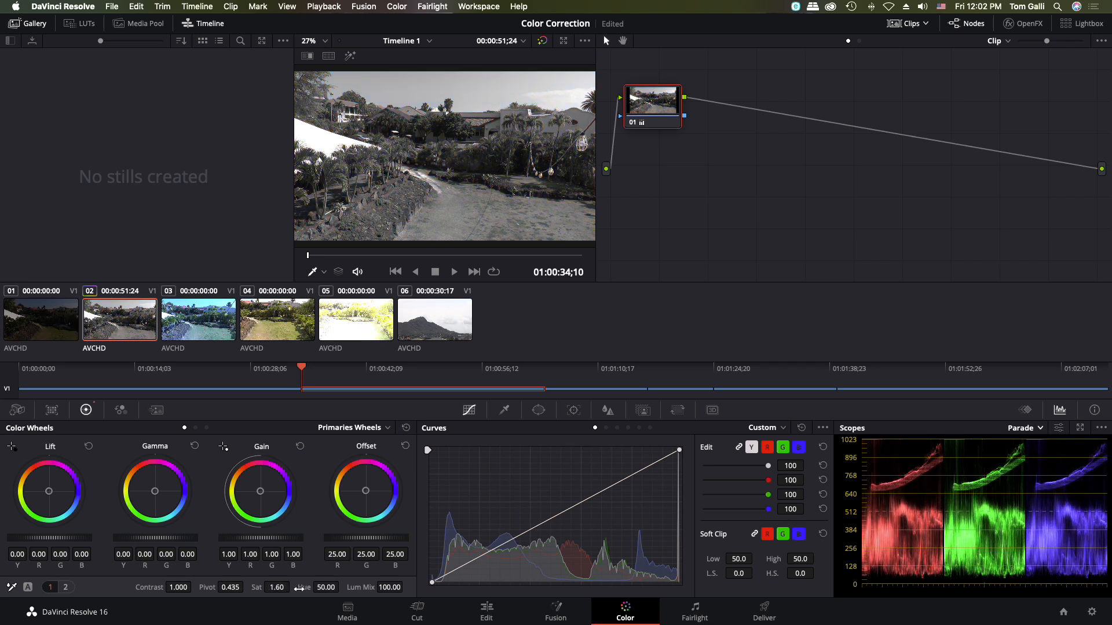
{"action": "double_click", "coordinate": [260, 588]}
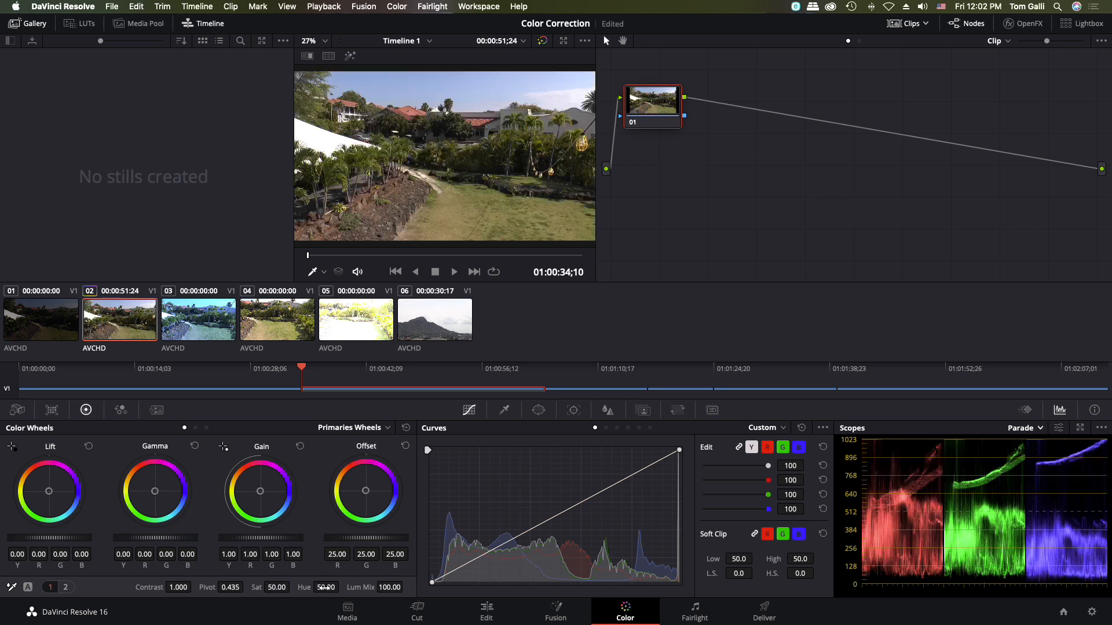
{"action": "left_click_drag", "start_coordinate": [325, 588], "coordinate": [216, 600]}
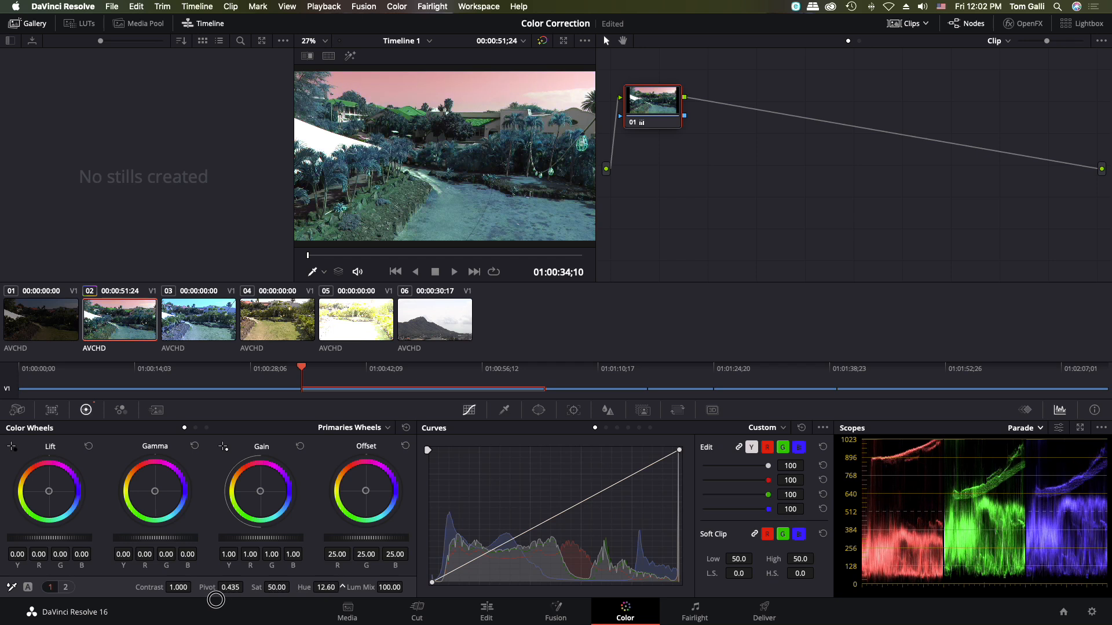
{"action": "left_click_drag", "start_coordinate": [216, 600], "coordinate": [216, 600]}
{"action": "double_click", "coordinate": [308, 588]}
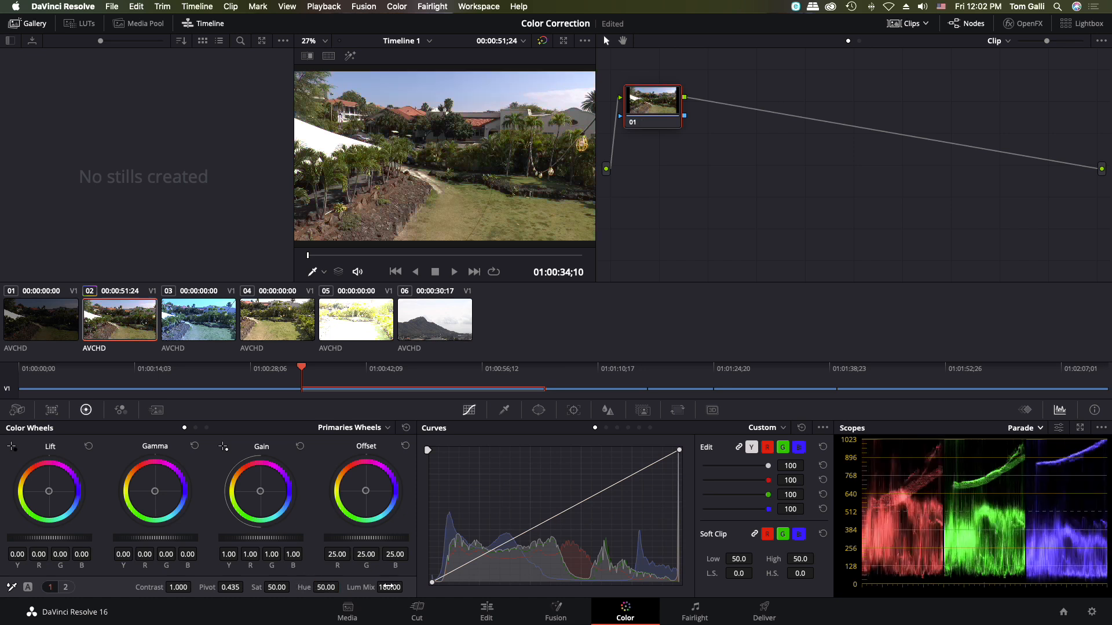
- Test Lum Mix on clip 02 at default Contrast and with Contrast raised to 1.568, and reset both settings
{"action": "left_click_drag", "start_coordinate": [388, 587], "coordinate": [309, 301]}
{"action": "double_click", "coordinate": [362, 587]}
{"action": "left_click_drag", "start_coordinate": [181, 589], "coordinate": [882, 343]}
{"action": "left_click_drag", "start_coordinate": [704, 339], "coordinate": [347, 581]}
{"action": "double_click", "coordinate": [357, 587]}
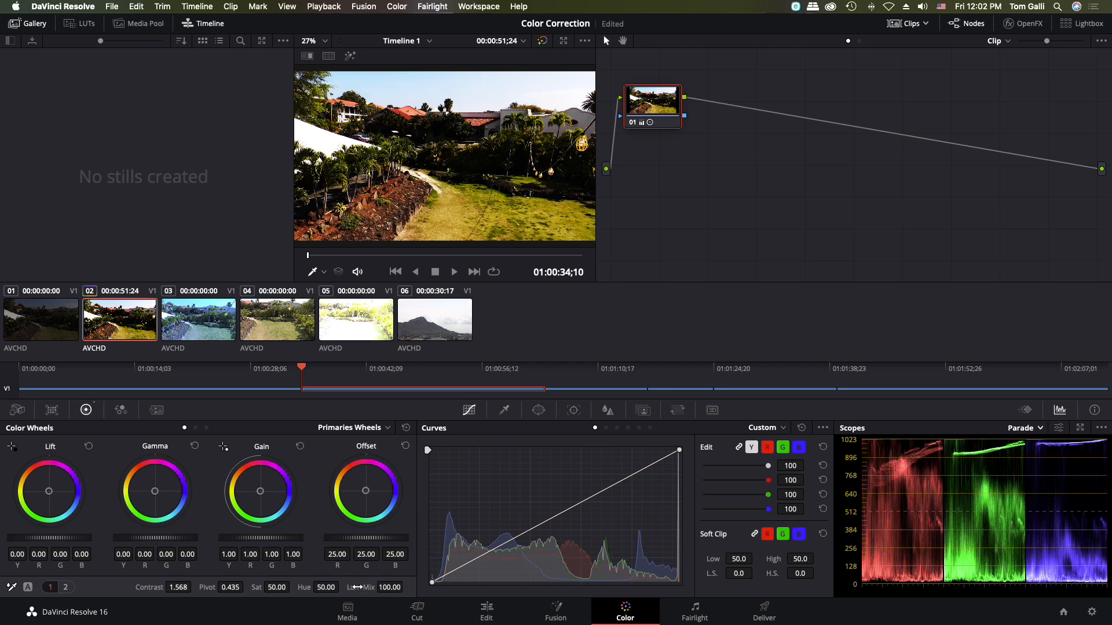
{"action": "double_click", "coordinate": [153, 588]}
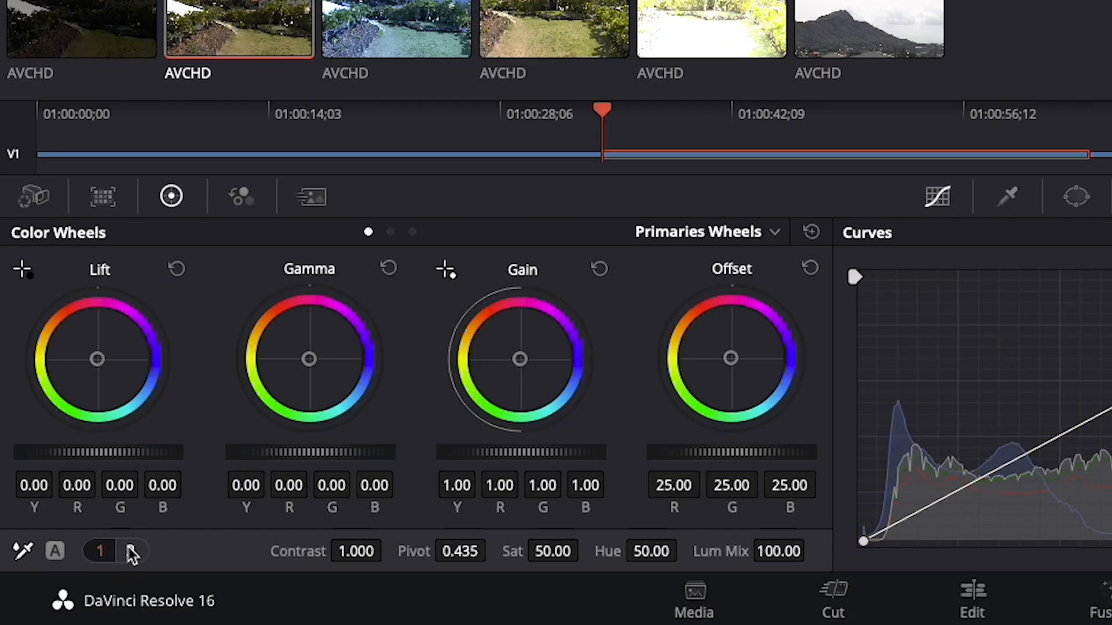
- Show the second set of primary adjustments with Temp and Tint, and select the bluish clip 03
{"action": "left_click", "coordinate": [67, 587]}
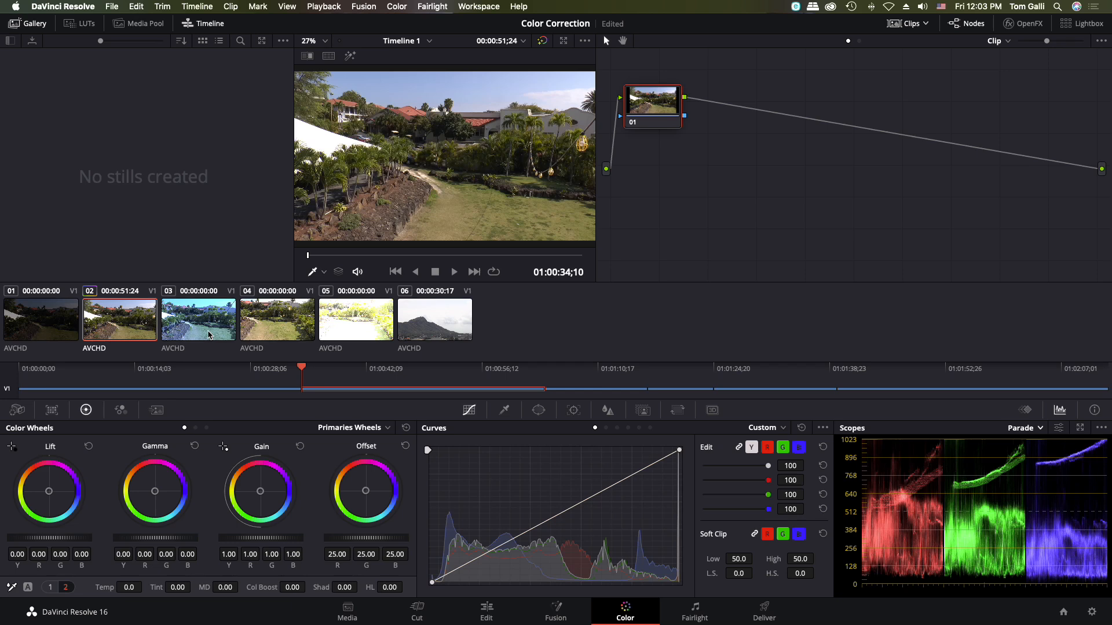
{"action": "left_click", "coordinate": [419, 46]}
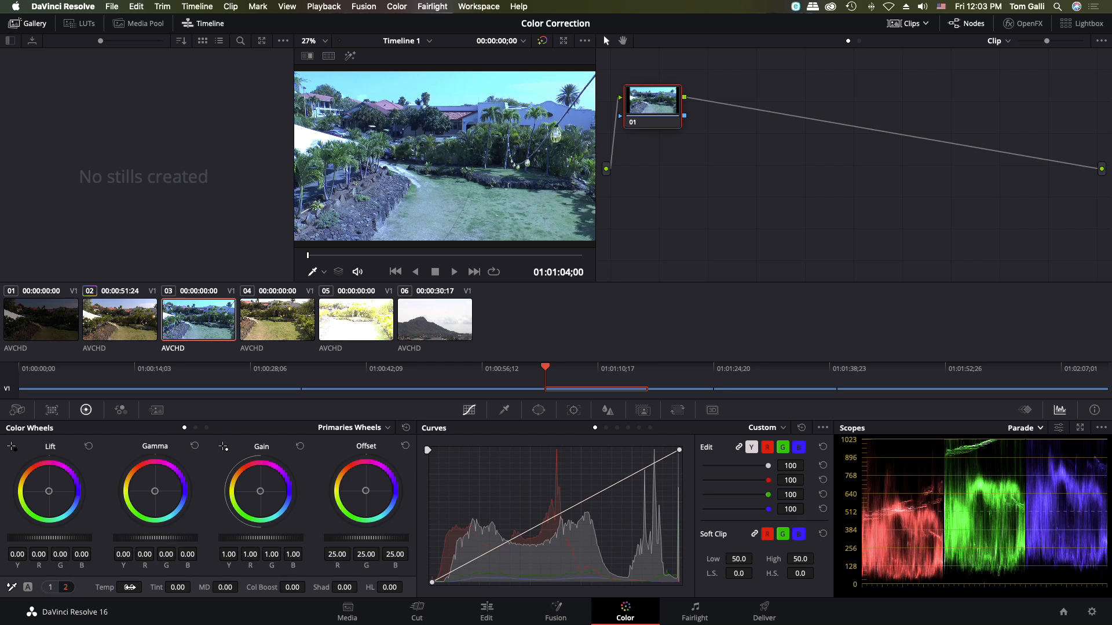
- Try warming clip 03 with a Temp of 1410, compare it with the bypassed image, and reset the temperature
{"action": "left_click_drag", "start_coordinate": [130, 588], "coordinate": [758, 338]}
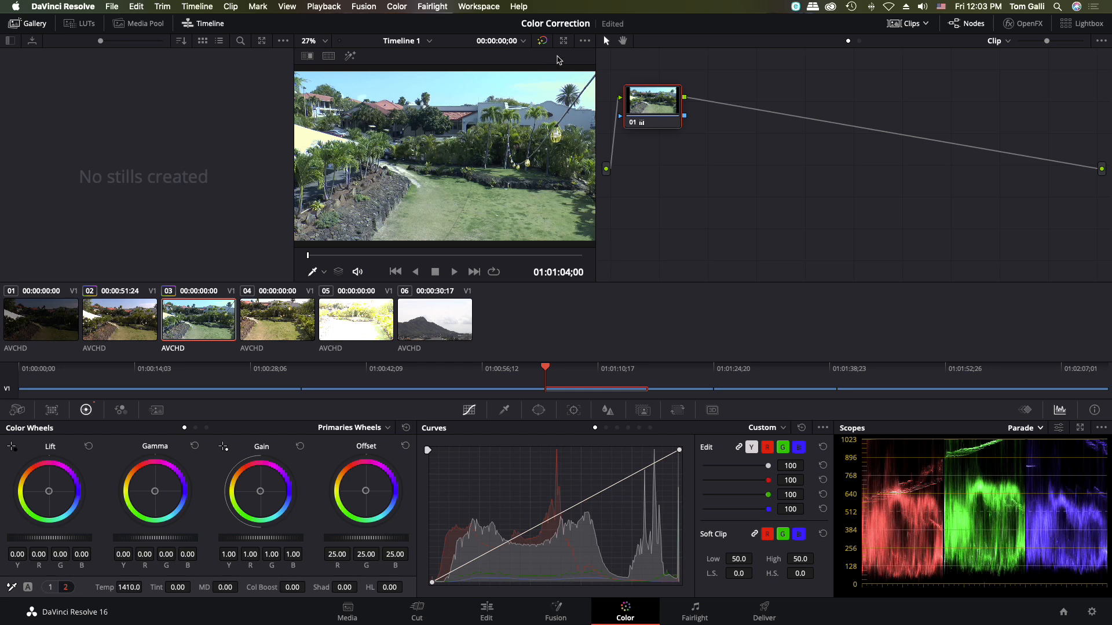
{"action": "left_click", "coordinate": [545, 43]}
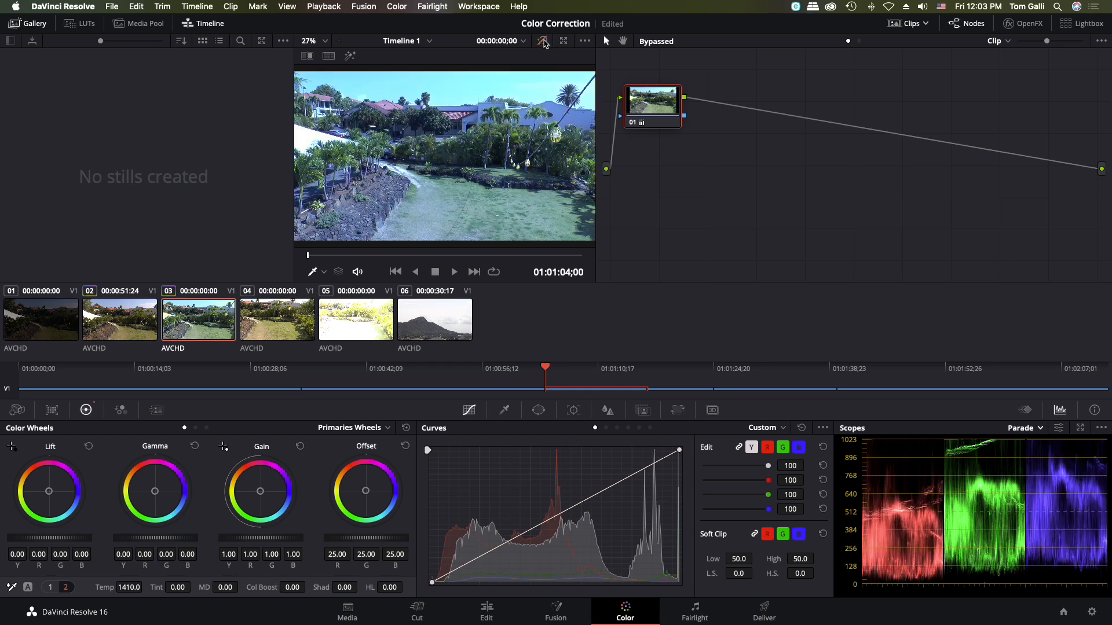
{"action": "left_click", "coordinate": [545, 42]}
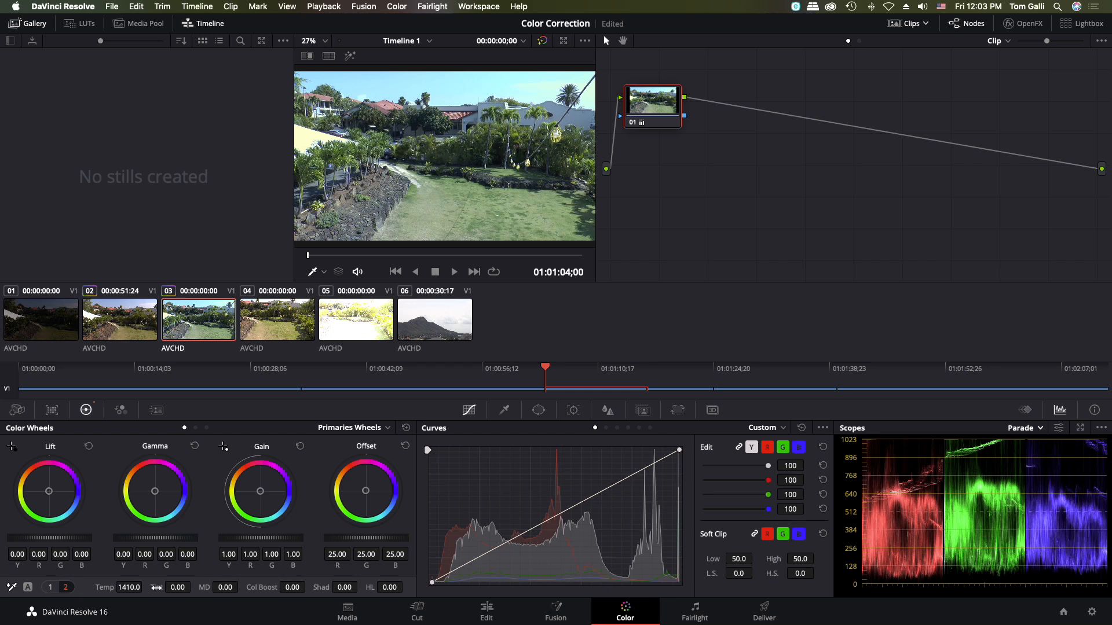
{"action": "double_click", "coordinate": [102, 587]}
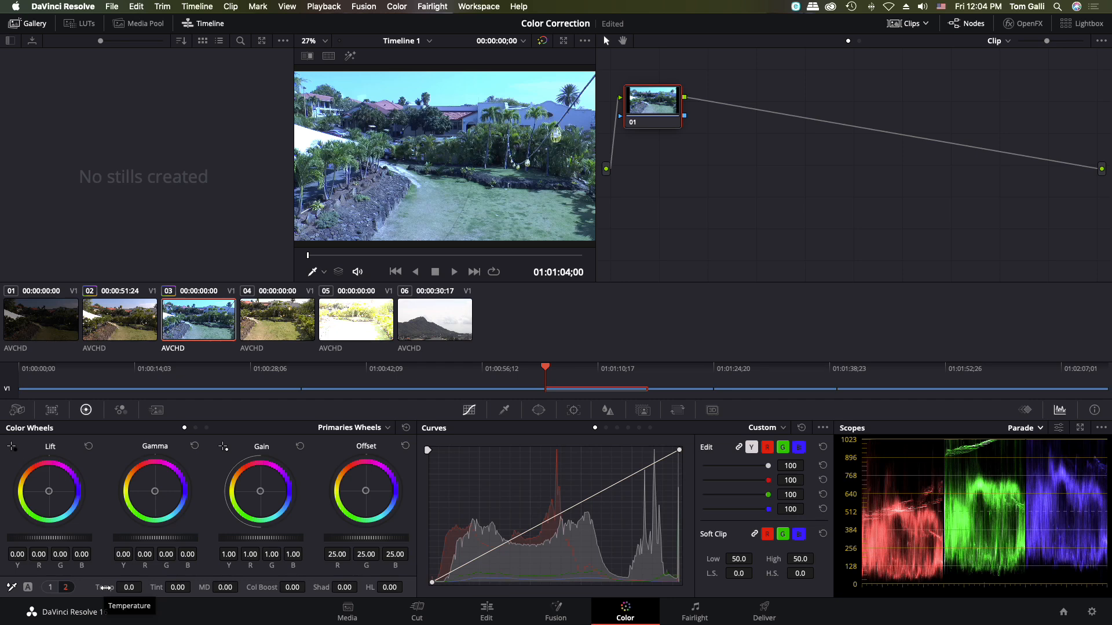
- Select clip 02, try a Tint of 100 on it, and reset the Tint to its default
{"action": "left_click", "coordinate": [125, 320]}
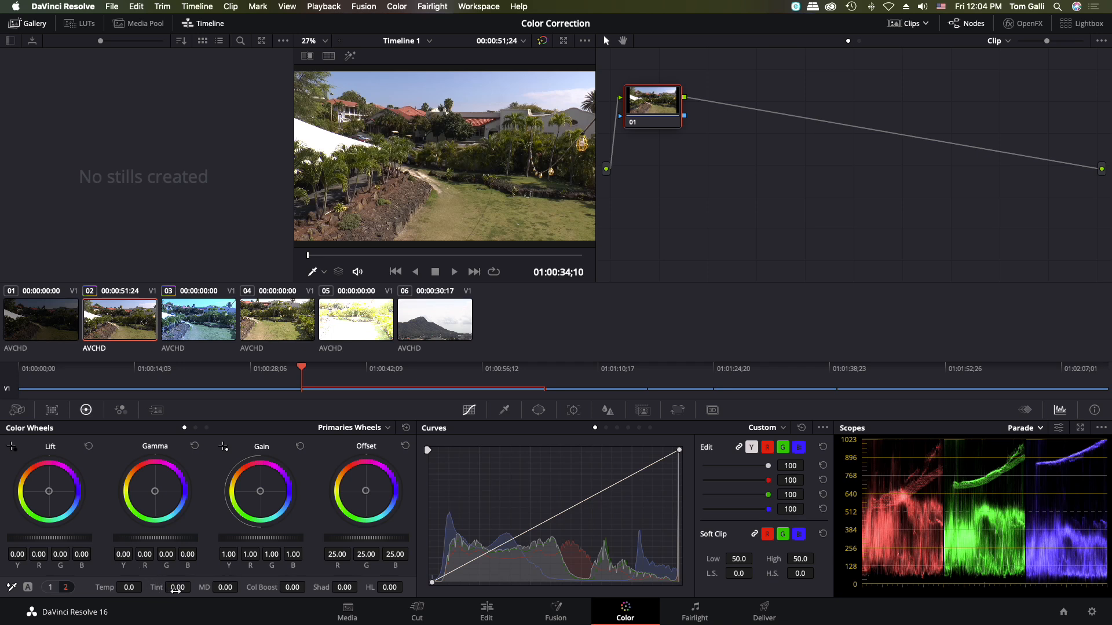
{"action": "mouse_move", "coordinate": [177, 588]}
{"action": "left_mouse_down"}
{"action": "mouse_move", "coordinate": [376, 611]}
{"action": "mouse_move", "coordinate": [549, 311]}
{"action": "mouse_move", "coordinate": [219, 304]}
{"action": "mouse_move", "coordinate": [330, 305]}
{"action": "mouse_move", "coordinate": [491, 336]}
{"action": "mouse_move", "coordinate": [232, 351]}
{"action": "mouse_move", "coordinate": [432, 378]}
{"action": "left_mouse_up"}
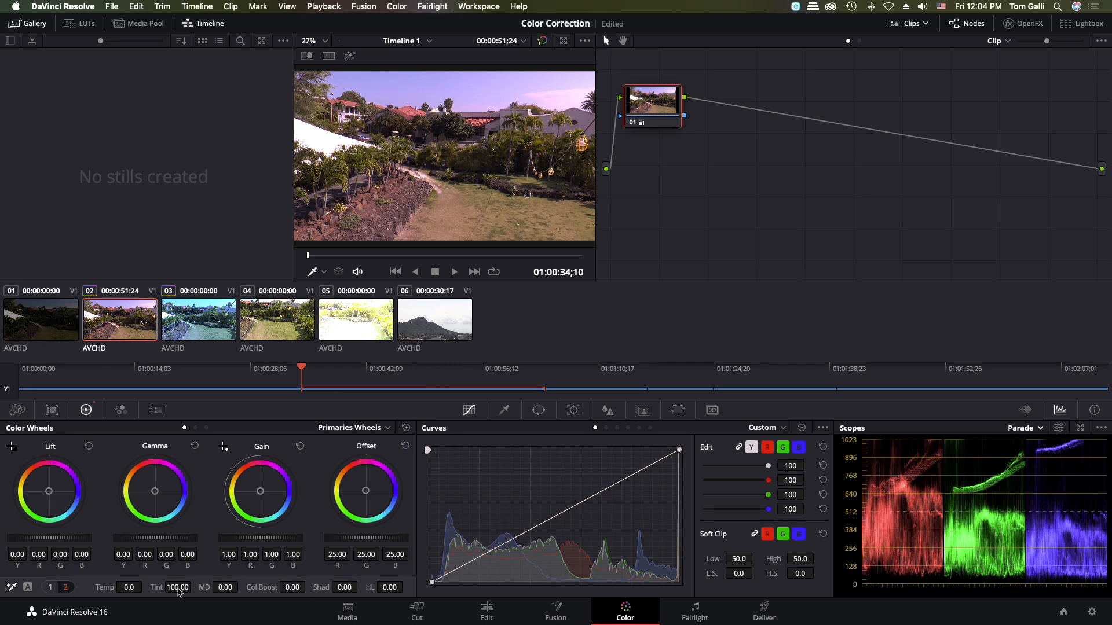
{"action": "double_click", "coordinate": [157, 588]}
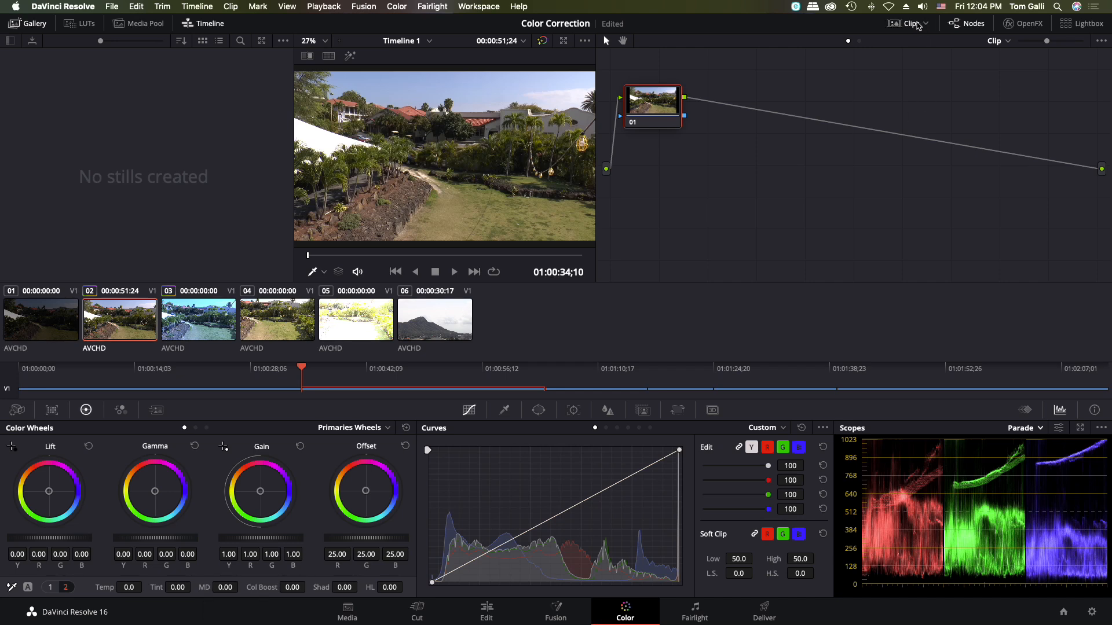
- Hide the clip thumbnails and mini timeline, and widen the viewer to enlarge the image
{"action": "left_click", "coordinate": [918, 25]}
{"action": "left_click", "coordinate": [211, 27]}
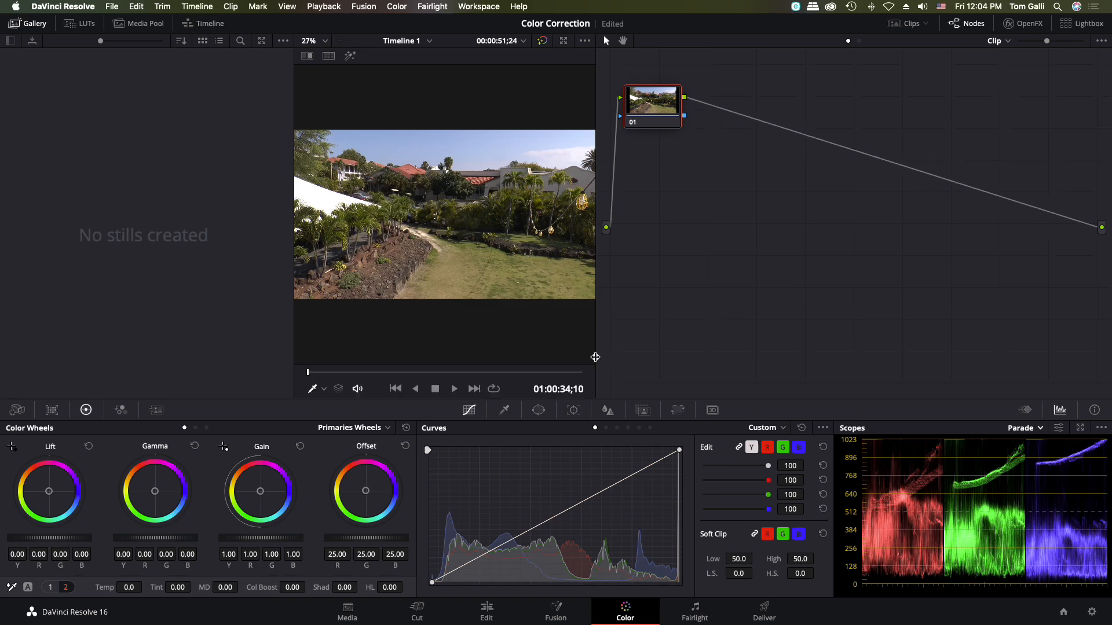
{"action": "left_click_drag", "start_coordinate": [595, 357], "coordinate": [793, 371]}
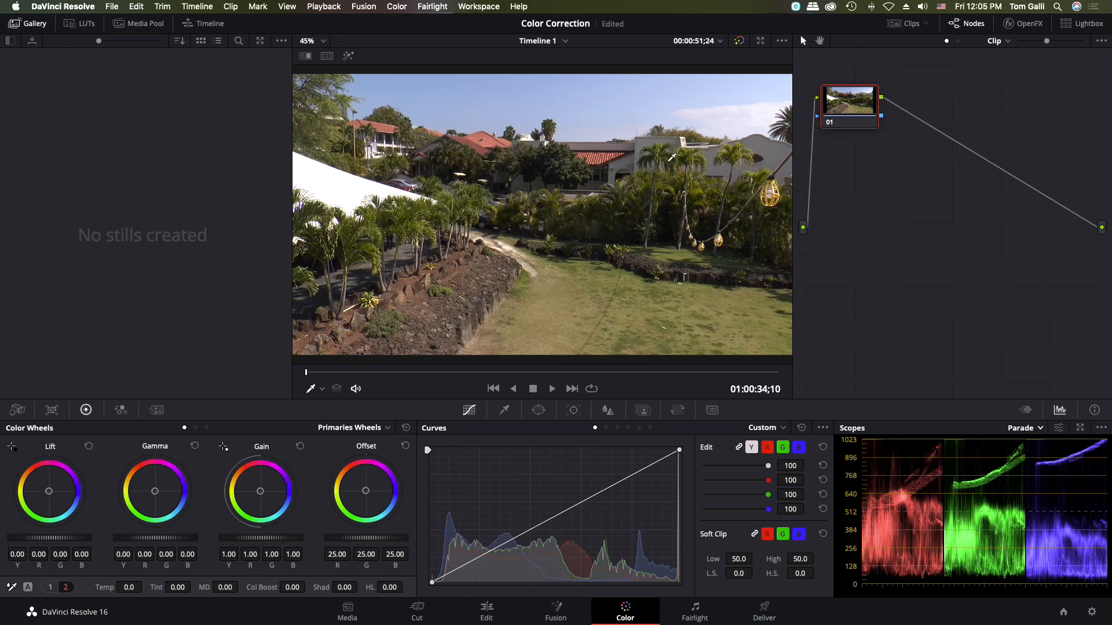
- Try Midtone Detail at 100 and at -100 on clip 02 while viewing the palm foliage up close
{"action": "scroll", "coordinate": [674, 144], "scroll_direction": "up", "scroll_amount": 2}
{"action": "scroll", "coordinate": [693, 155], "scroll_direction": "up", "scroll_amount": 2}
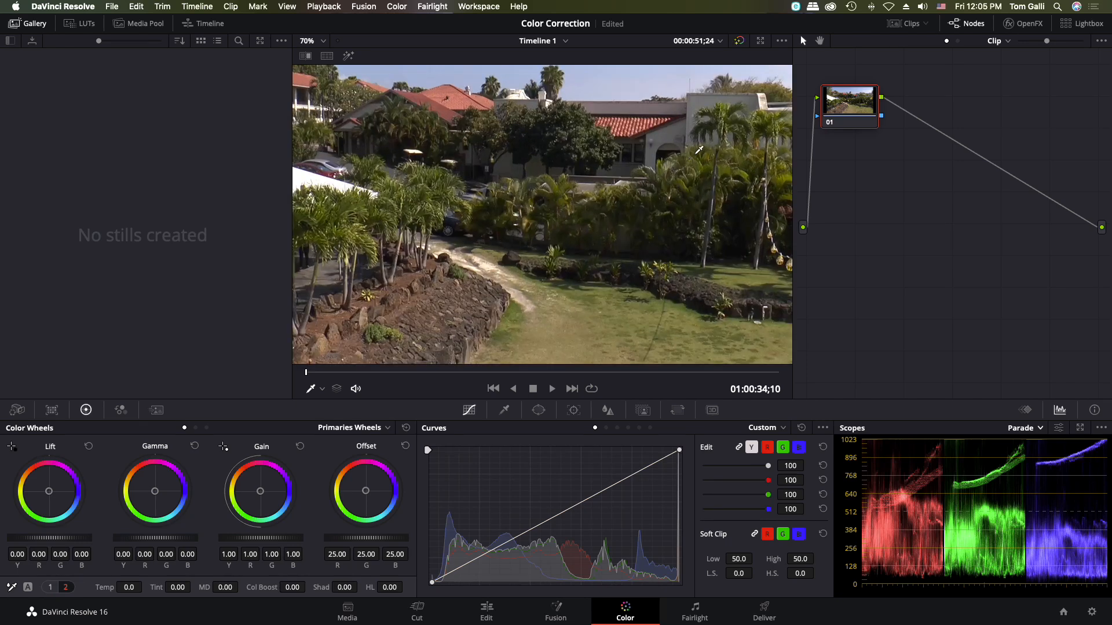
{"action": "scroll", "coordinate": [722, 144], "scroll_direction": "up", "scroll_amount": 2}
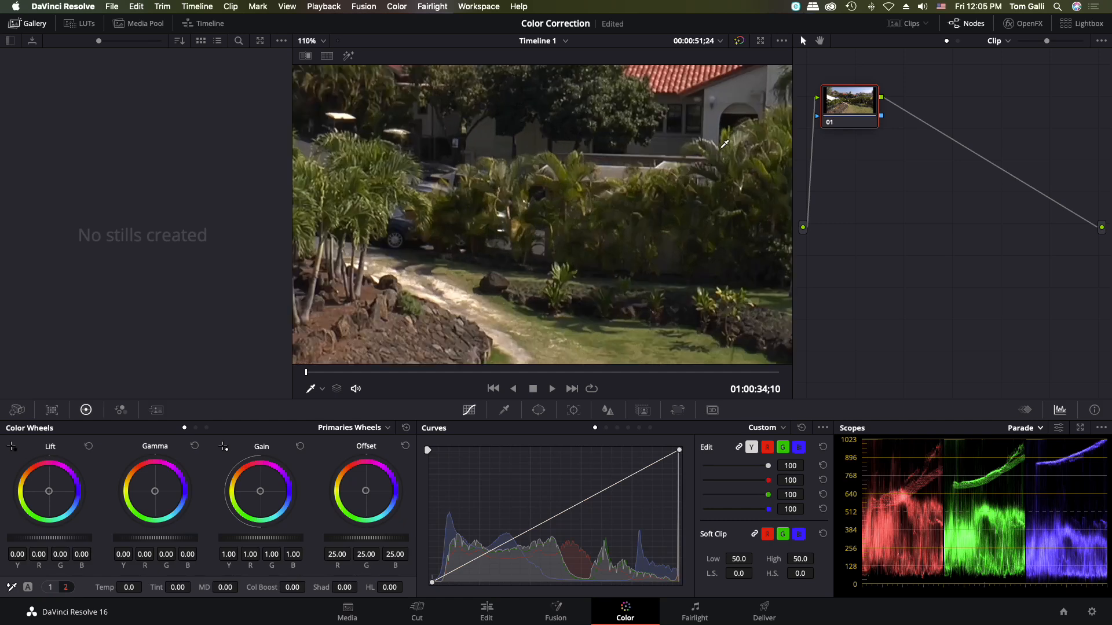
{"action": "scroll", "coordinate": [724, 144], "scroll_direction": "up", "scroll_amount": 2}
{"action": "scroll", "coordinate": [724, 144], "scroll_direction": "up", "scroll_amount": 1}
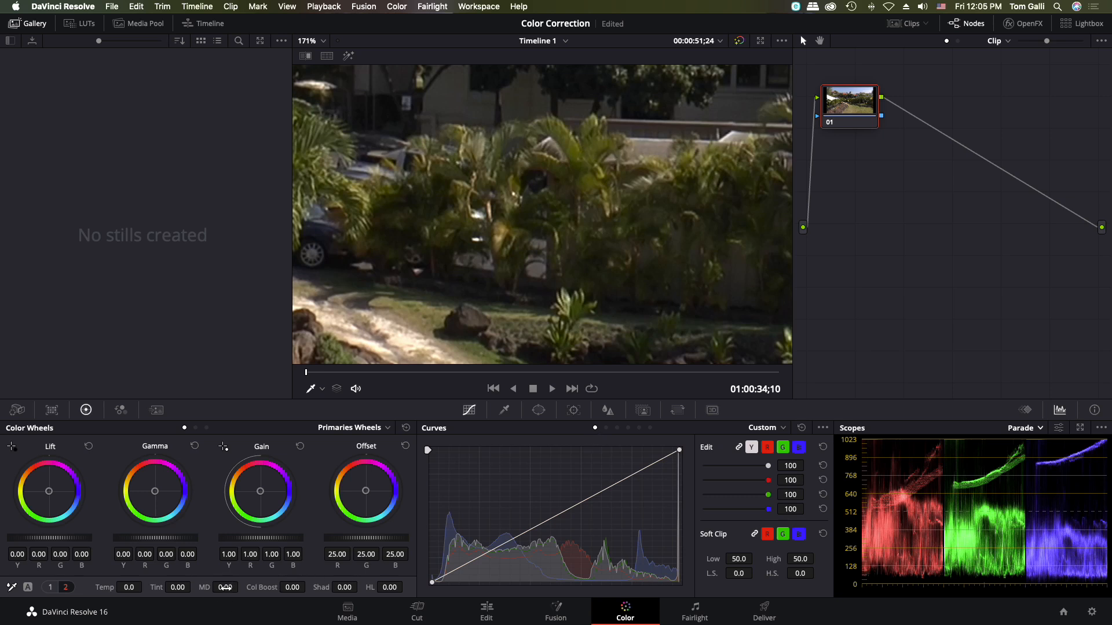
{"action": "left_click", "coordinate": [219, 588]}
{"action": "left_click_drag", "start_coordinate": [219, 588], "coordinate": [512, 609]}
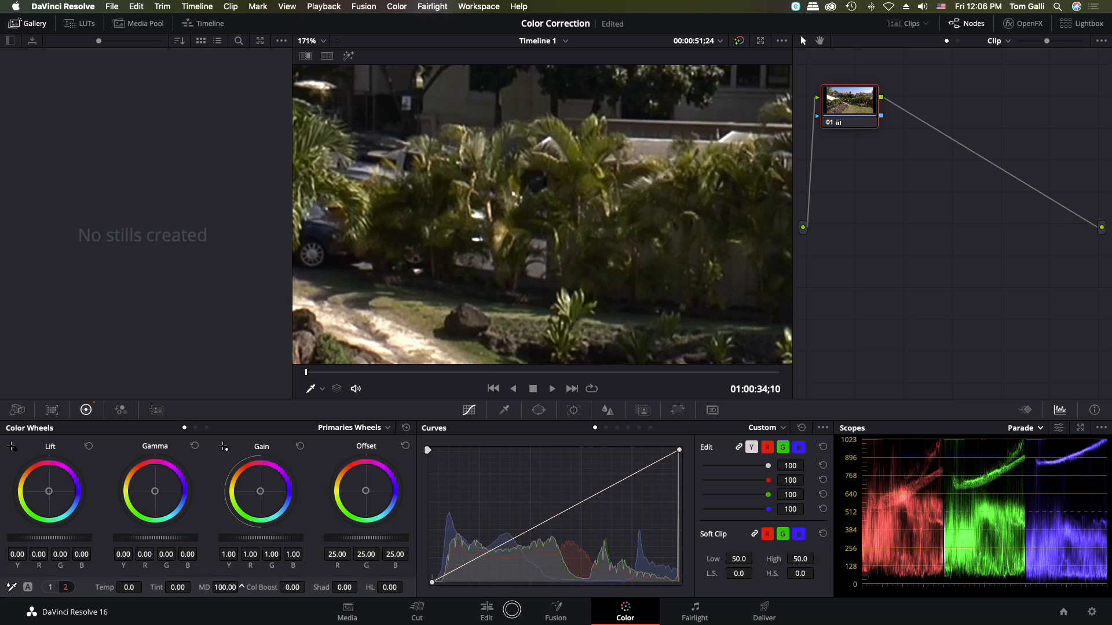
{"action": "left_click_drag", "start_coordinate": [512, 610], "coordinate": [70, 319]}
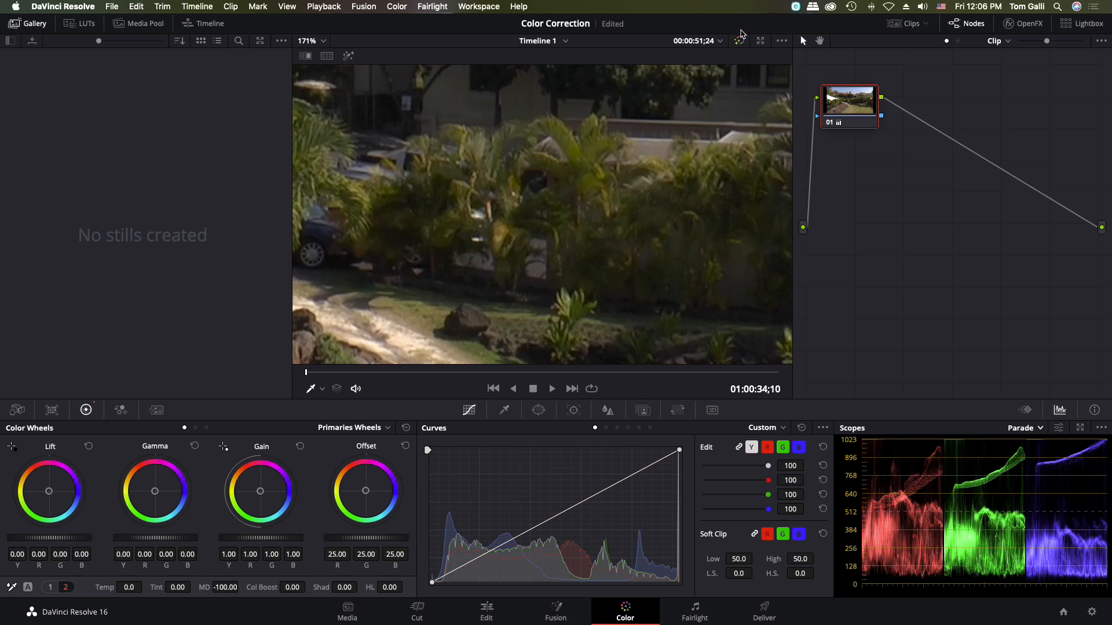
- Compare Midtone Detail at -100 and at 100 with the bypassed image, and reset it to its default
{"action": "left_click", "coordinate": [739, 41]}
{"action": "left_click", "coordinate": [740, 41]}
{"action": "left_click_drag", "start_coordinate": [223, 587], "coordinate": [241, 586]}
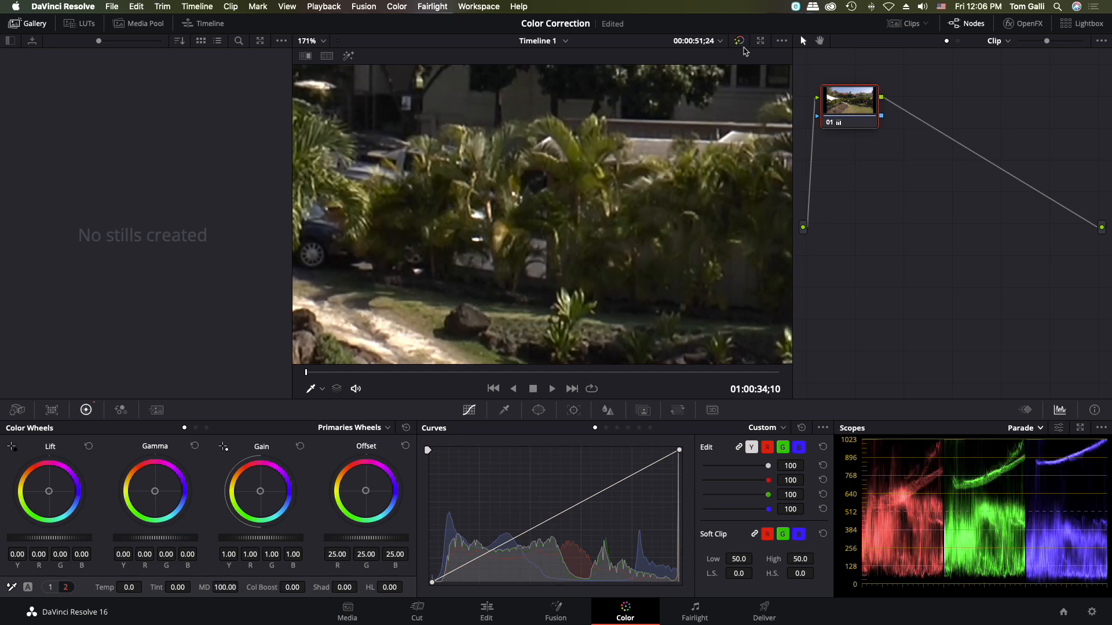
{"action": "left_click", "coordinate": [740, 38]}
{"action": "left_click", "coordinate": [740, 38]}
{"action": "double_click", "coordinate": [201, 587]}
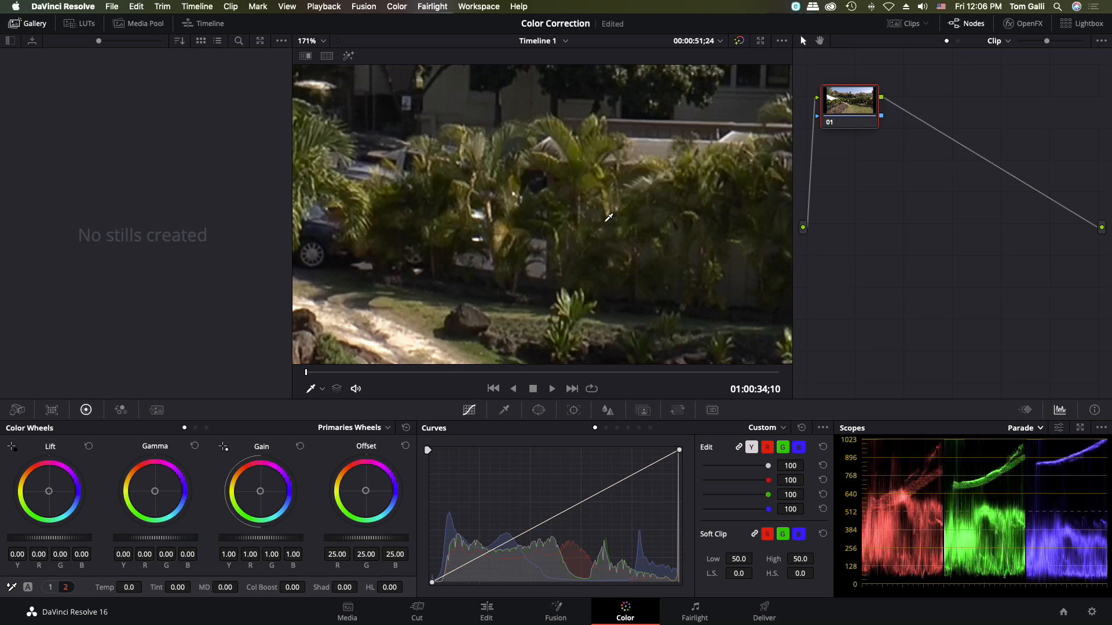
- Fit the whole image in the viewer, try raising Color Boost on clip 02, and reset it
{"action": "right_click", "coordinate": [605, 222]}
{"action": "left_click", "coordinate": [605, 222]}
{"action": "right_click", "coordinate": [606, 222]}
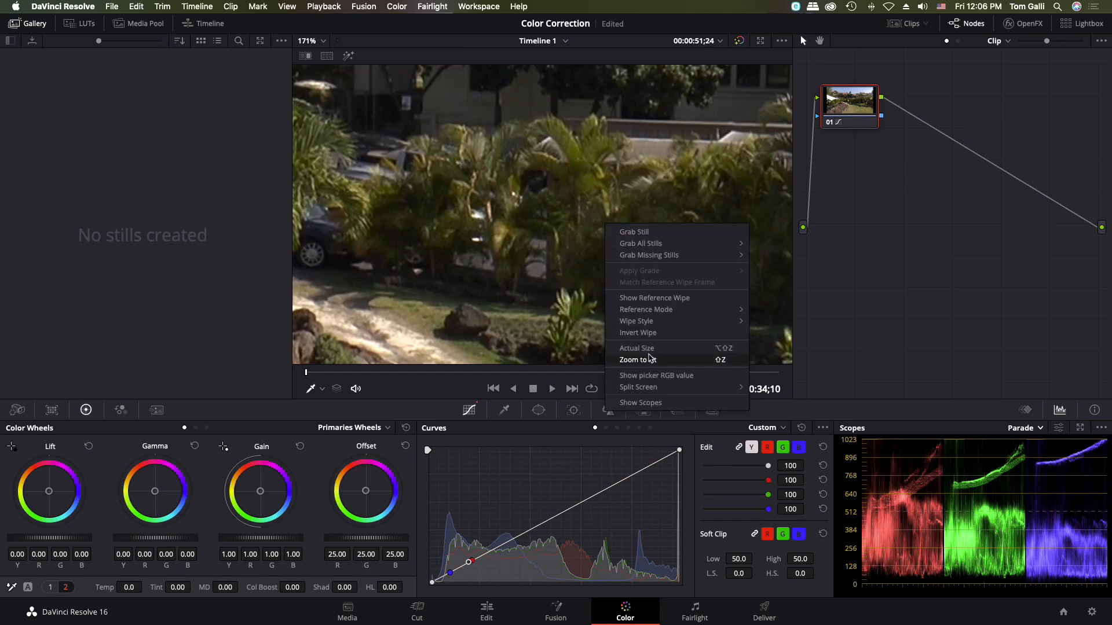
{"action": "left_click", "coordinate": [637, 359]}
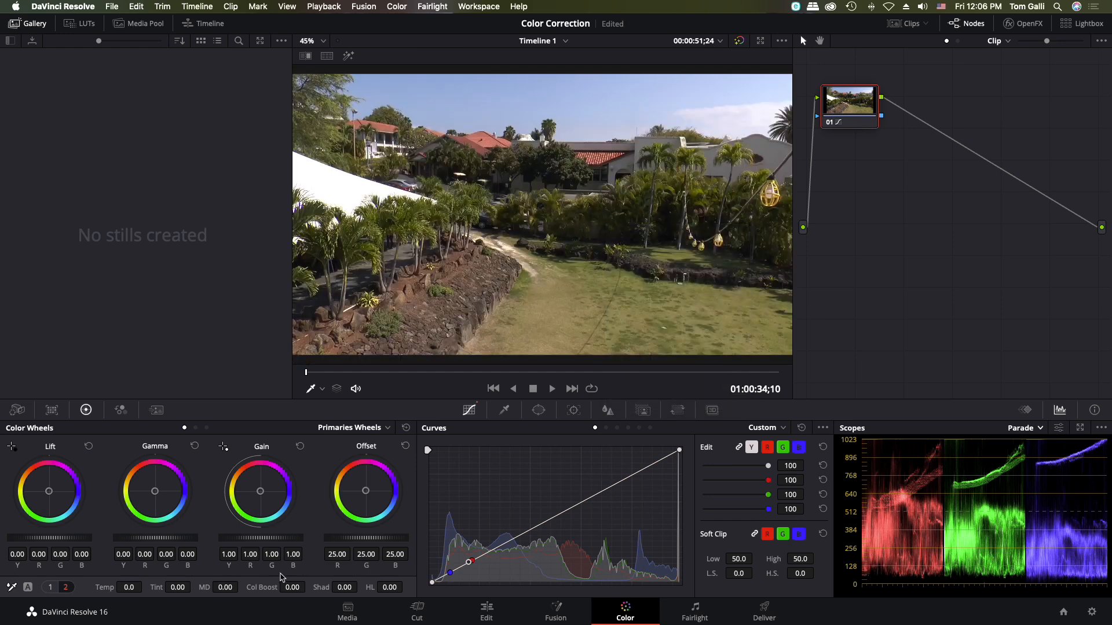
{"action": "left_click_drag", "start_coordinate": [291, 587], "coordinate": [418, 607]}
{"action": "double_click", "coordinate": [262, 589]}
- Try raising Shadows to 68.50 and Highlights to 29.00 on clip 02, resetting each to its default
{"action": "left_click_drag", "start_coordinate": [343, 587], "coordinate": [420, 600]}
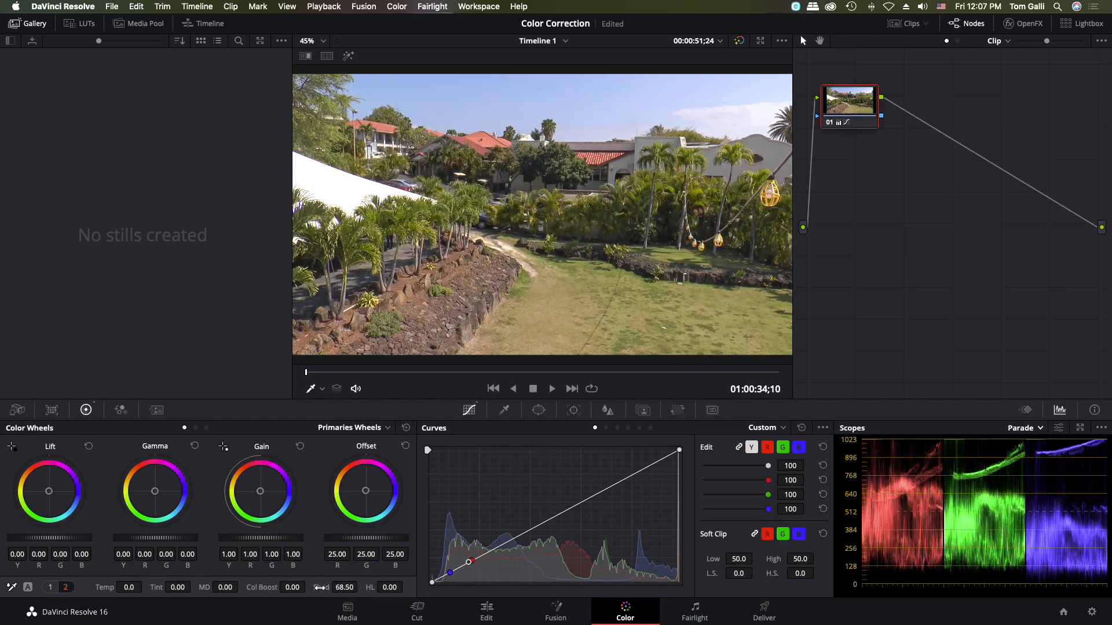
{"action": "double_click", "coordinate": [319, 587]}
{"action": "left_click_drag", "start_coordinate": [392, 587], "coordinate": [427, 594]}
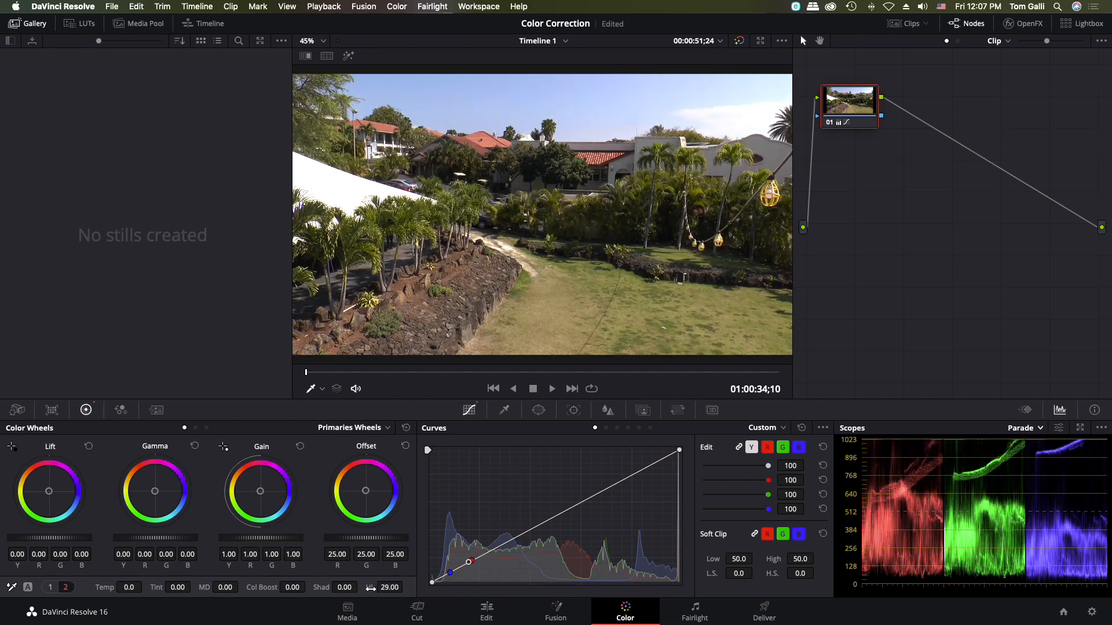
{"action": "double_click", "coordinate": [371, 587]}
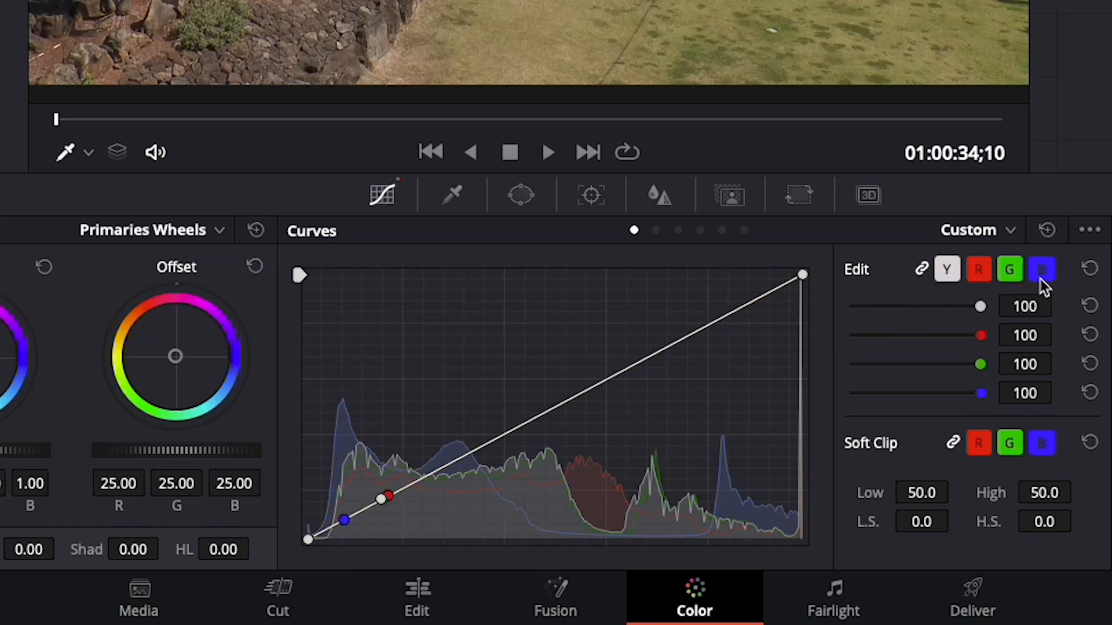
- Isolate the luma, red, green and blue custom curves one at a time, and link all the channels again
{"action": "left_click", "coordinate": [948, 271]}
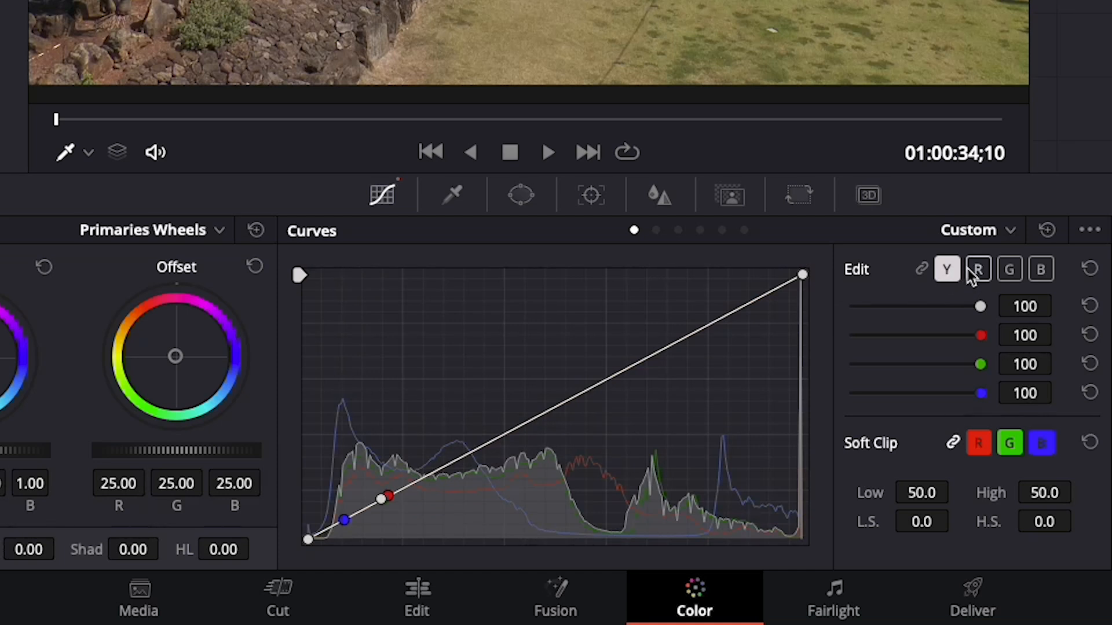
{"action": "left_click", "coordinate": [978, 271]}
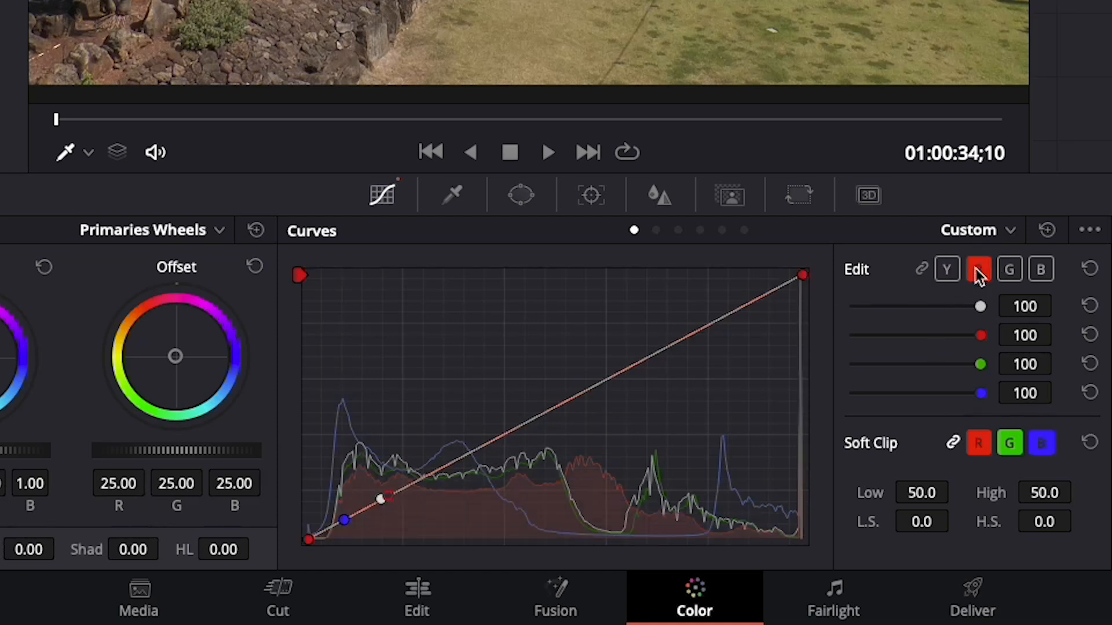
{"action": "left_click", "coordinate": [1012, 280]}
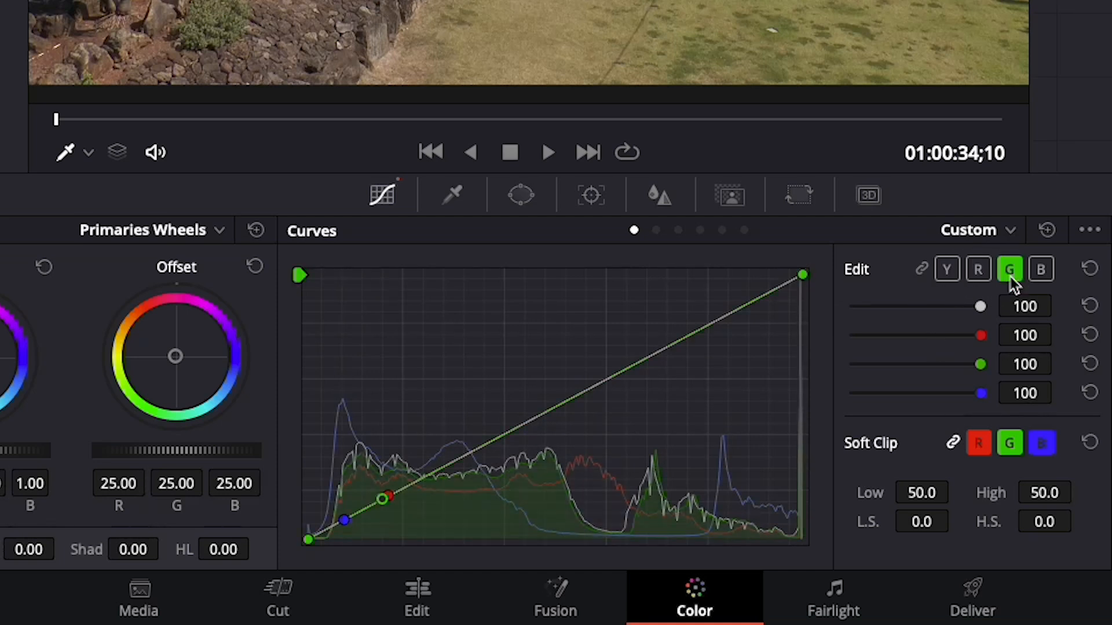
{"action": "left_click", "coordinate": [1045, 279]}
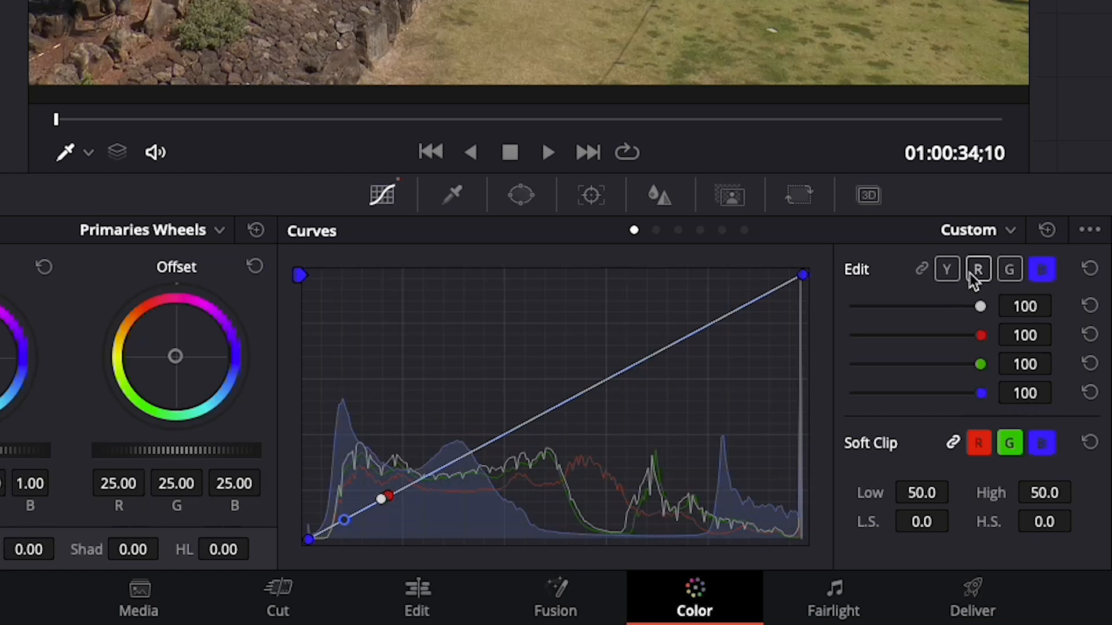
{"action": "left_click", "coordinate": [976, 272]}
{"action": "left_click", "coordinate": [922, 269]}
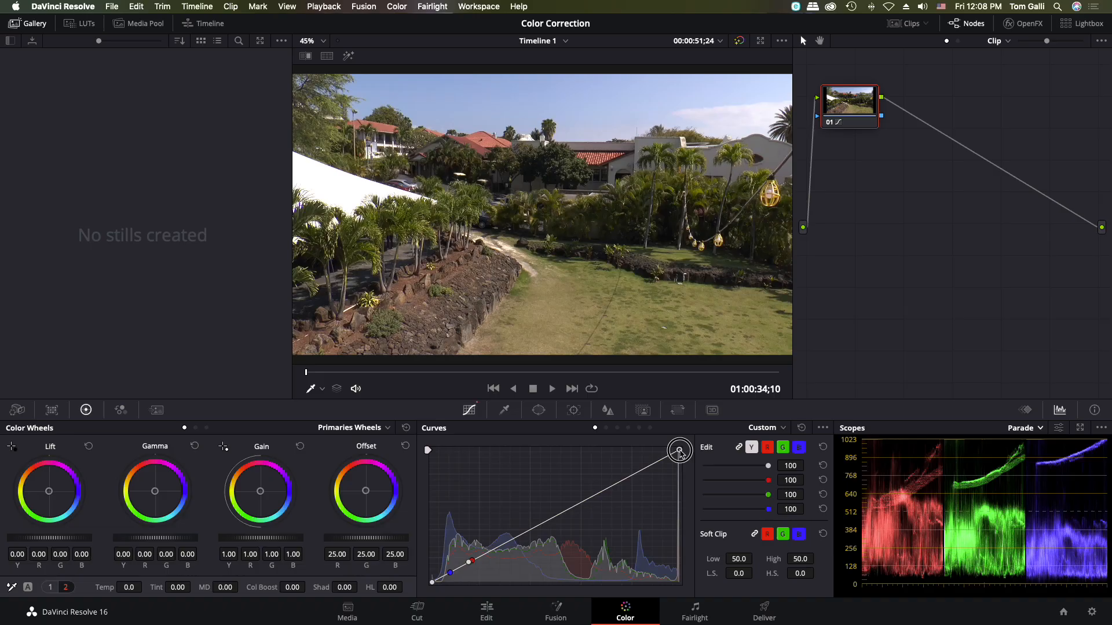
- Try moving the linked curve's white point inward and then down to dim the highlights, and reset the curves
{"action": "left_click_drag", "start_coordinate": [802, 276], "coordinate": [773, 278]}
{"action": "mouse_move", "coordinate": [663, 450]}
{"action": "left_mouse_down"}
{"action": "mouse_move", "coordinate": [620, 448]}
{"action": "mouse_move", "coordinate": [676, 449]}
{"action": "mouse_move", "coordinate": [634, 450]}
{"action": "left_mouse_up"}
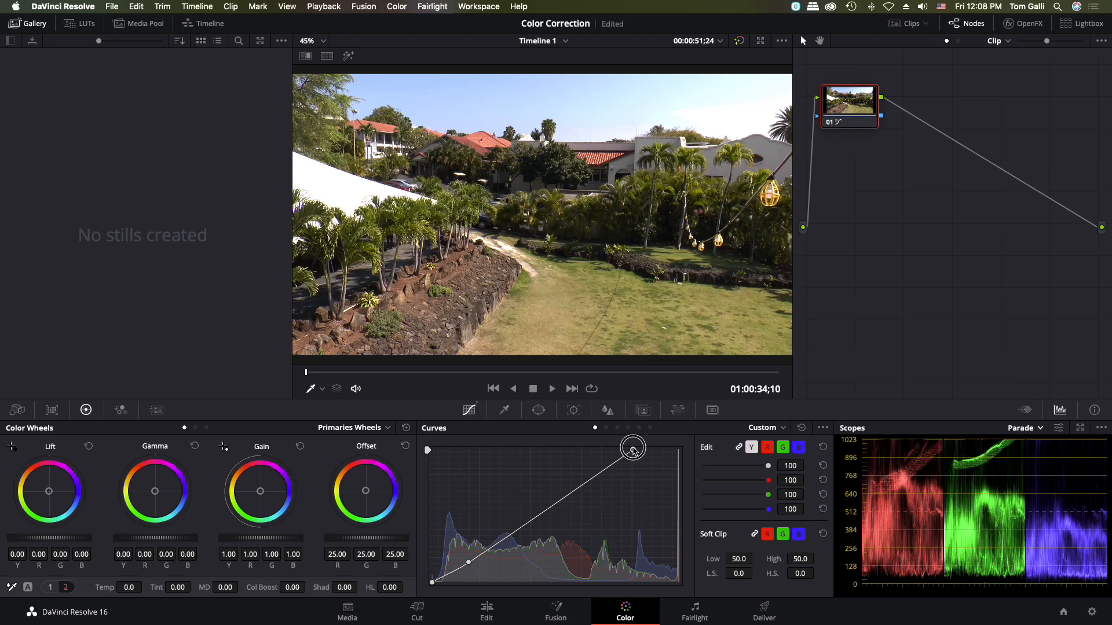
{"action": "left_click_drag", "start_coordinate": [633, 450], "coordinate": [679, 475]}
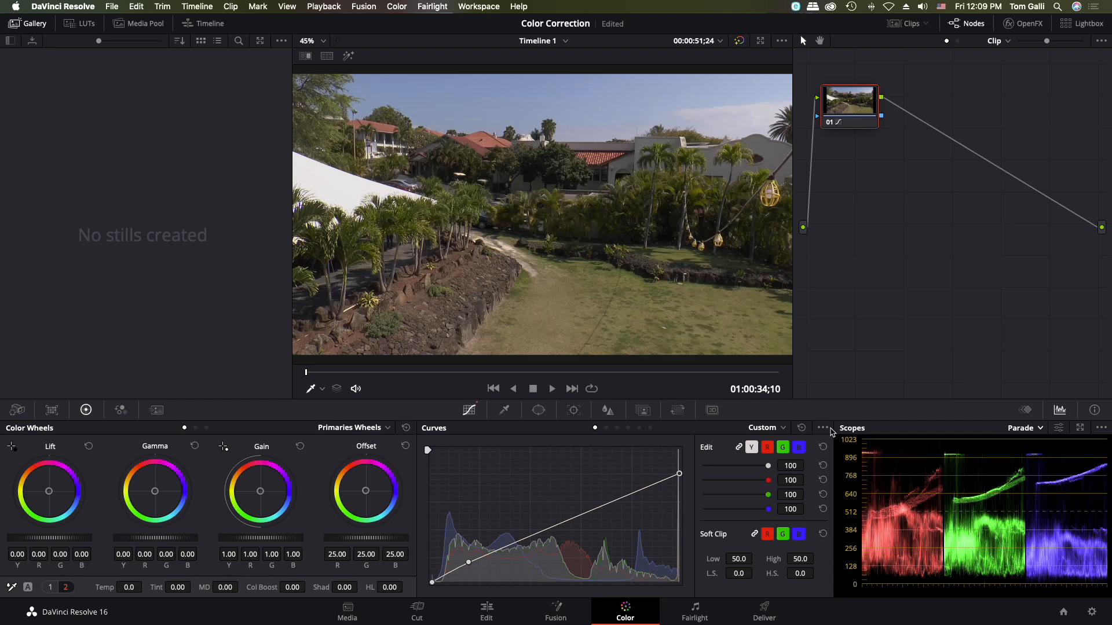
{"action": "left_click", "coordinate": [802, 427]}
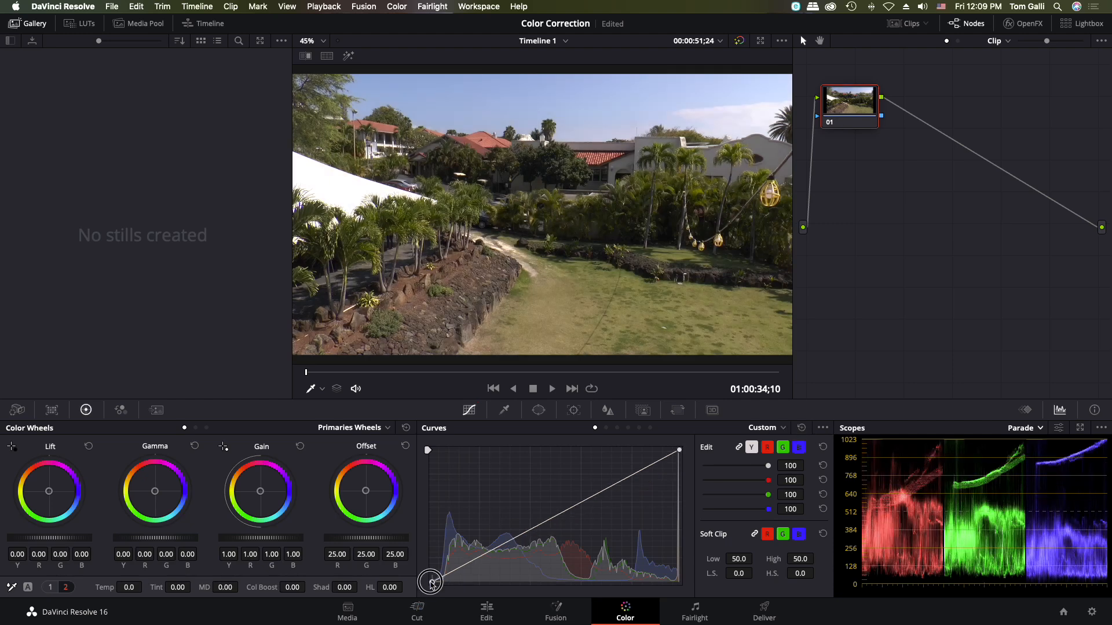
- Test the linked curve's black point, and add a control point in the darker midtones and raise it
{"action": "mouse_move", "coordinate": [430, 582]}
{"action": "left_mouse_down"}
{"action": "mouse_move", "coordinate": [515, 587]}
{"action": "mouse_move", "coordinate": [428, 585]}
{"action": "mouse_move", "coordinate": [426, 522]}
{"action": "mouse_move", "coordinate": [412, 586]}
{"action": "left_mouse_up"}
{"action": "left_click", "coordinate": [503, 547]}
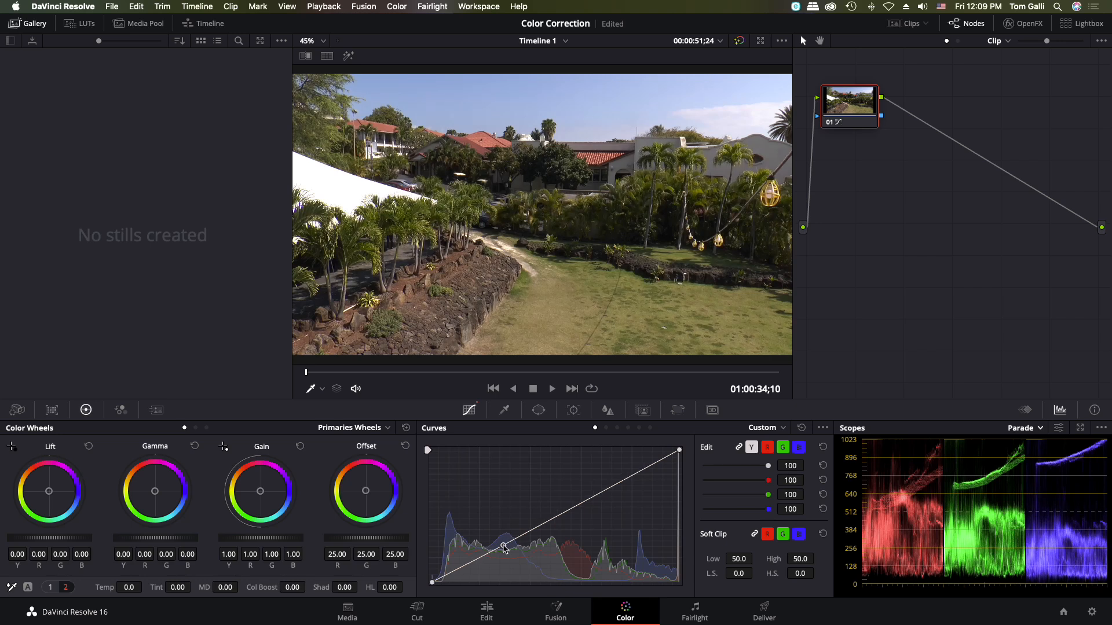
{"action": "left_click", "coordinate": [504, 546]}
{"action": "left_click_drag", "start_coordinate": [503, 546], "coordinate": [495, 524]}
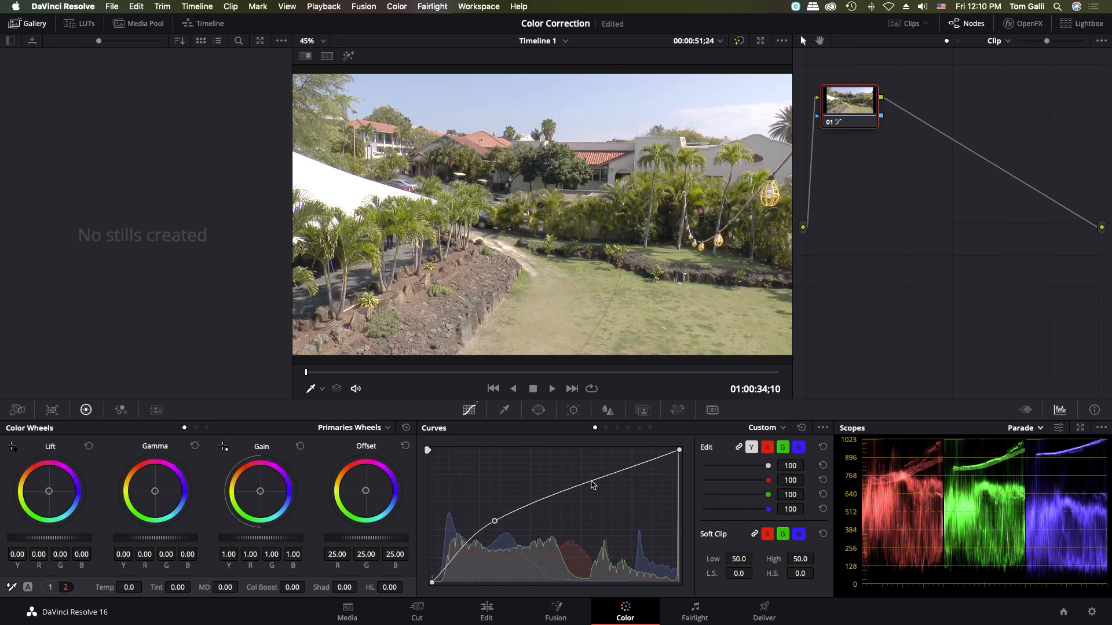
- Try flattening the curve with a lowered highlight point and a raised shadow point, and reset the curves
{"action": "left_click_drag", "start_coordinate": [592, 485], "coordinate": [619, 502]}
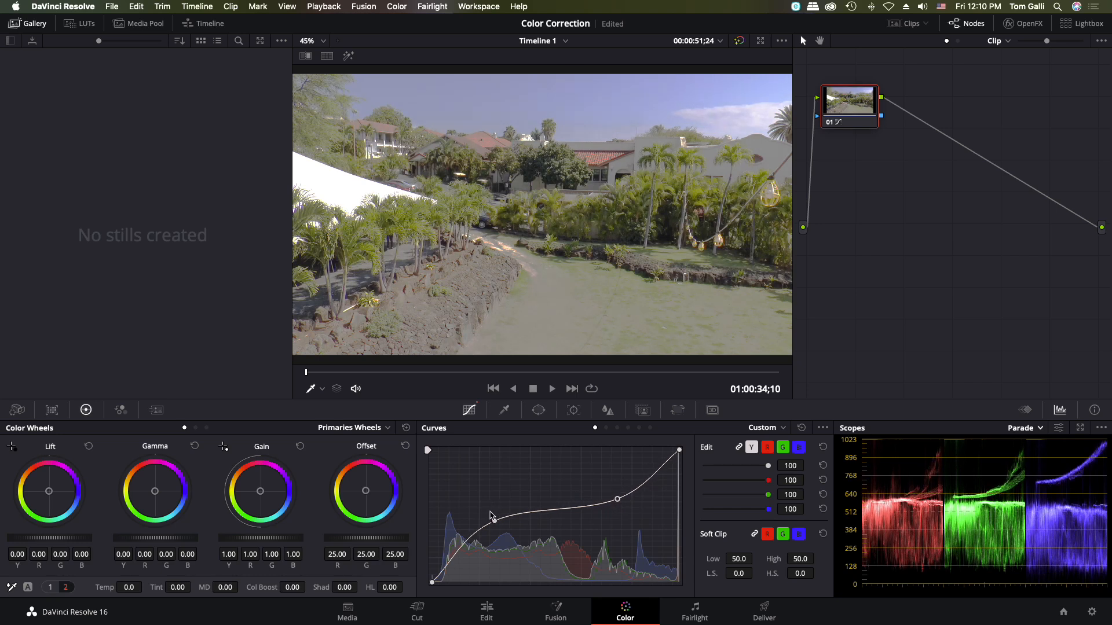
{"action": "left_click_drag", "start_coordinate": [494, 523], "coordinate": [484, 521]}
{"action": "left_click_drag", "start_coordinate": [483, 519], "coordinate": [485, 515]}
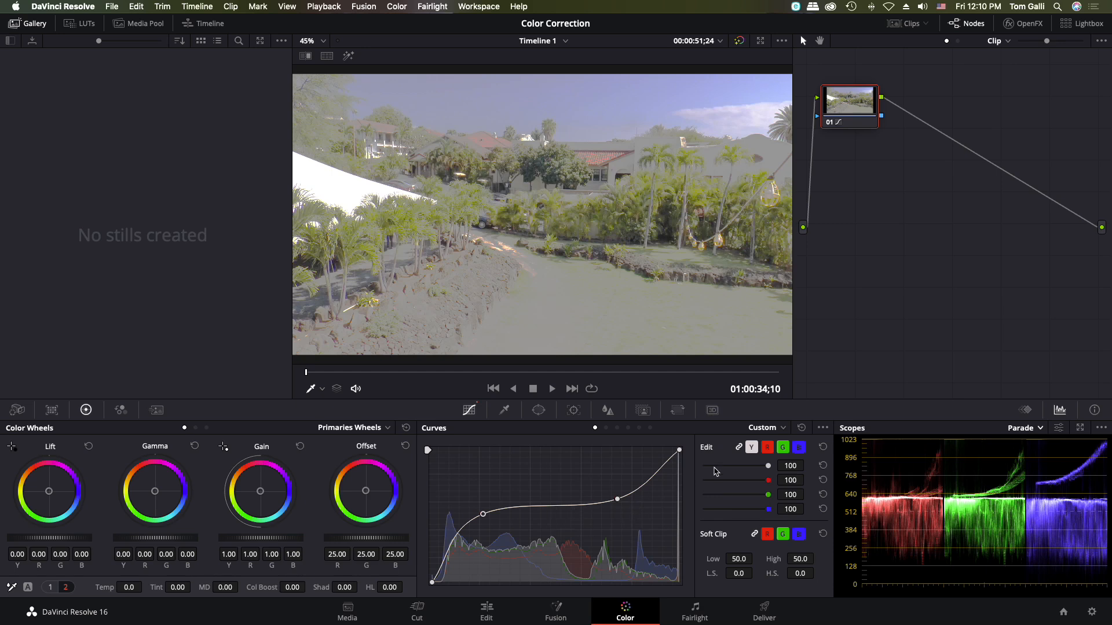
{"action": "left_click", "coordinate": [801, 428]}
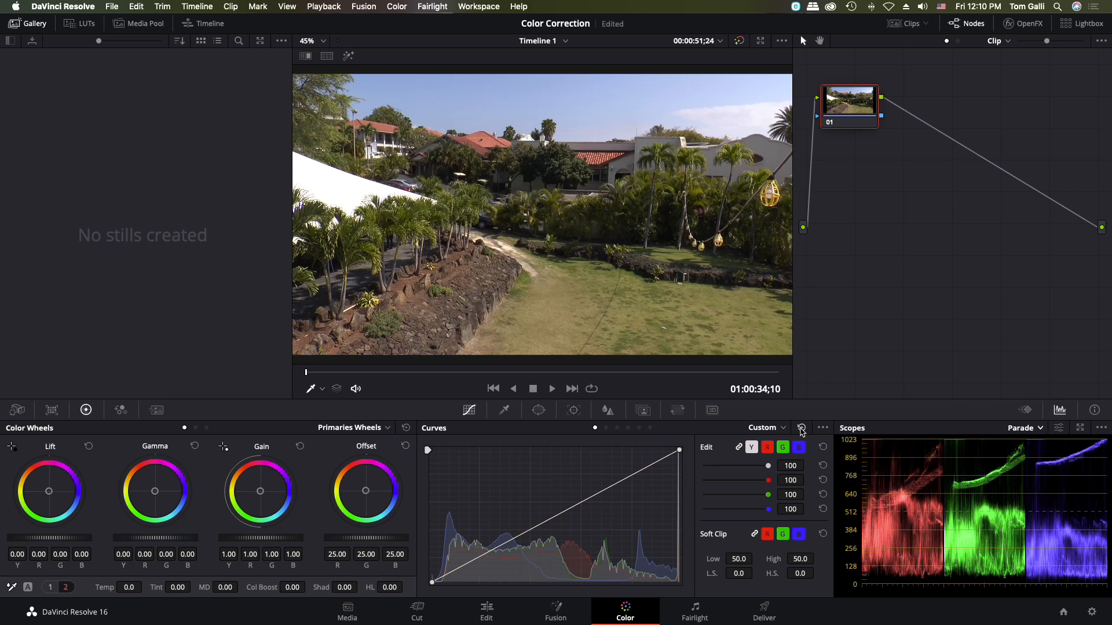
- On the red curve alone, raise a shadow point and lower a highlight point, and bypass the grade for comparison
{"action": "left_click", "coordinate": [768, 448]}
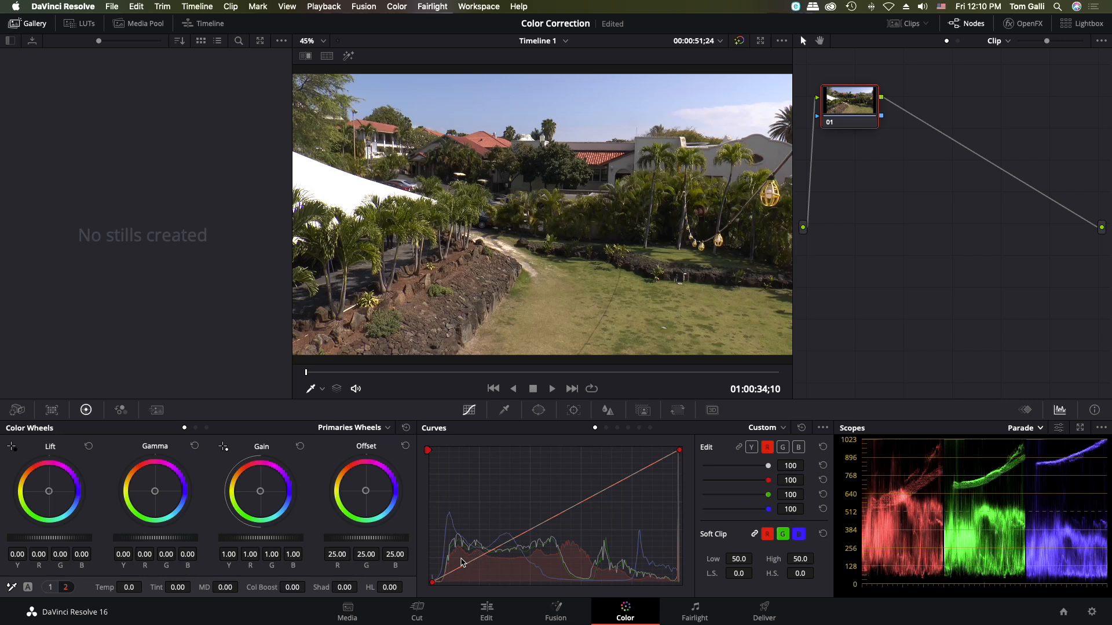
{"action": "left_click_drag", "start_coordinate": [466, 568], "coordinate": [460, 559]}
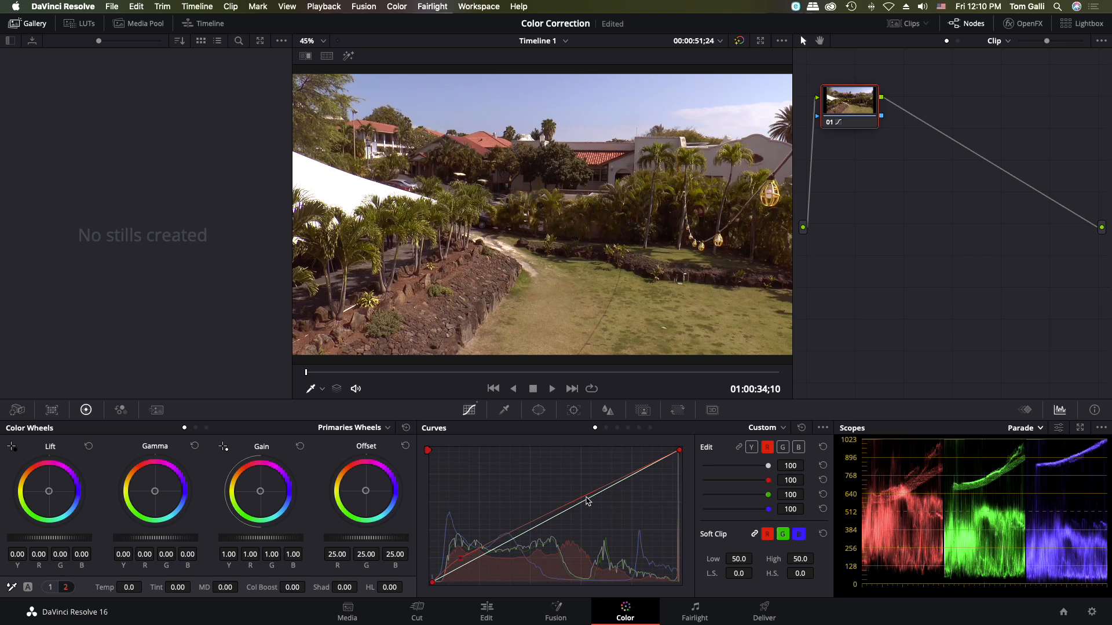
{"action": "left_click_drag", "start_coordinate": [591, 496], "coordinate": [598, 501]}
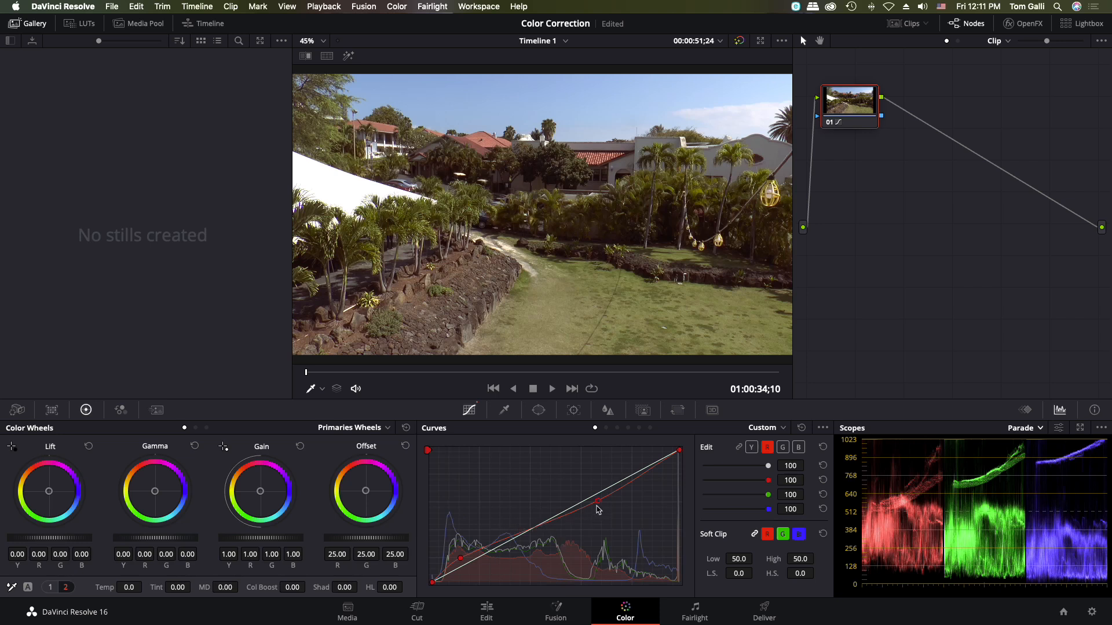
{"action": "left_click_drag", "start_coordinate": [598, 502], "coordinate": [600, 504]}
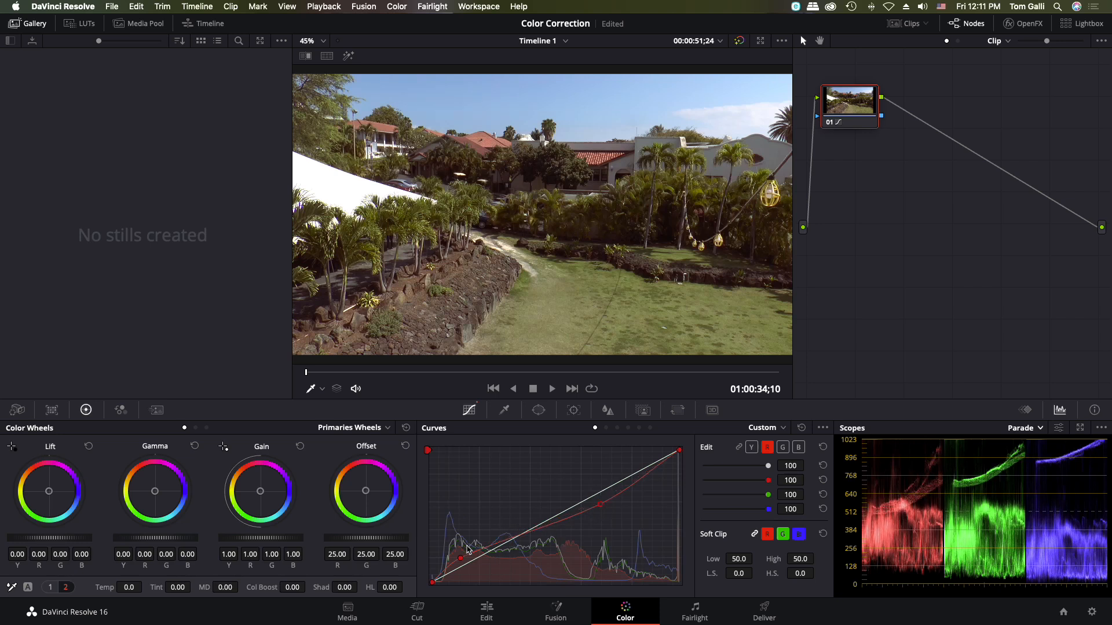
{"action": "left_click_drag", "start_coordinate": [461, 558], "coordinate": [464, 555]}
{"action": "left_click", "coordinate": [740, 41]}
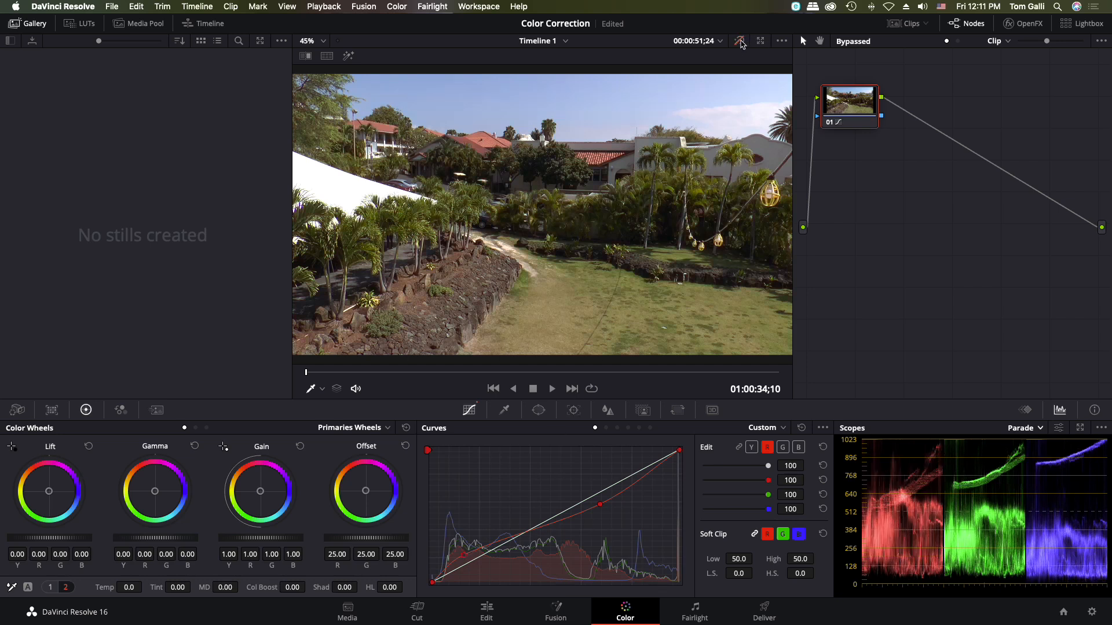
- Toggle the grade bypass repeatedly to compare the red curve adjustment with the original image, leaving the grade enabled
{"action": "left_click", "coordinate": [740, 41]}
{"action": "left_click", "coordinate": [740, 41]}
{"action": "left_click", "coordinate": [740, 42]}
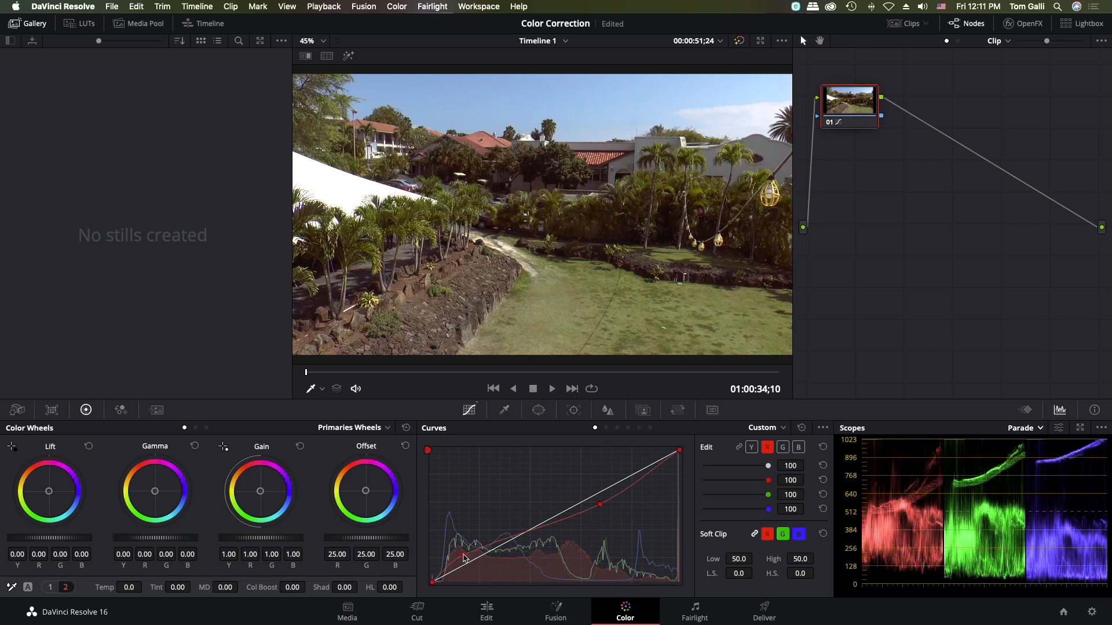
- Exaggerate the red curve by raising its shadow point and lowering its highlight point further, and compare with the grade bypassed
{"action": "mouse_move", "coordinate": [463, 557]}
{"action": "left_mouse_down"}
{"action": "mouse_move", "coordinate": [458, 534]}
{"action": "mouse_move", "coordinate": [464, 542]}
{"action": "left_mouse_up"}
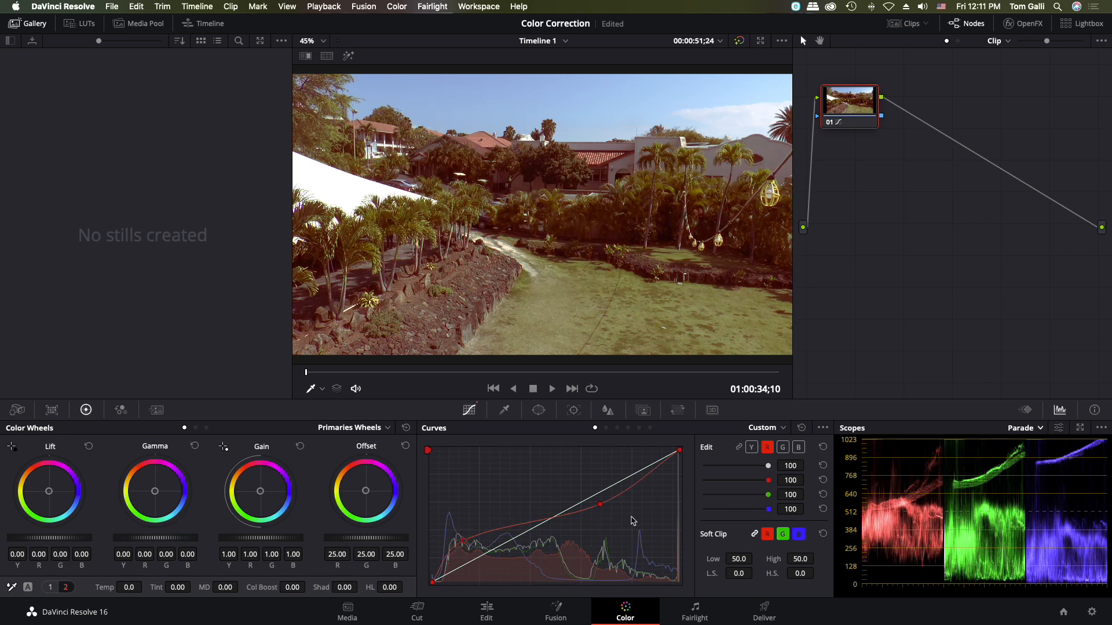
{"action": "left_click_drag", "start_coordinate": [600, 505], "coordinate": [593, 532]}
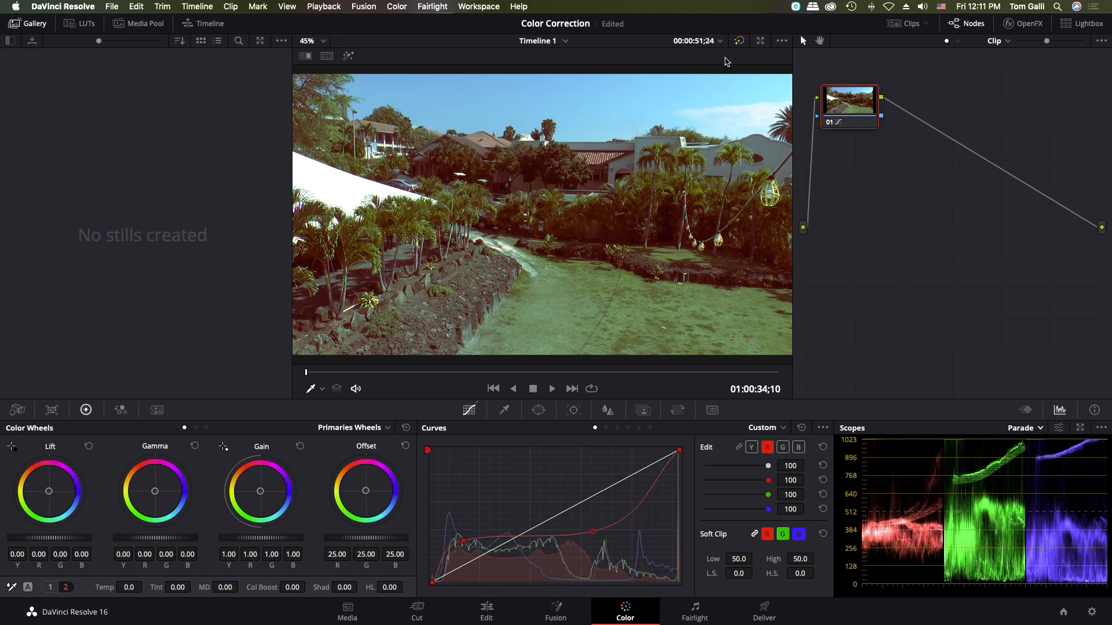
{"action": "left_click", "coordinate": [740, 41]}
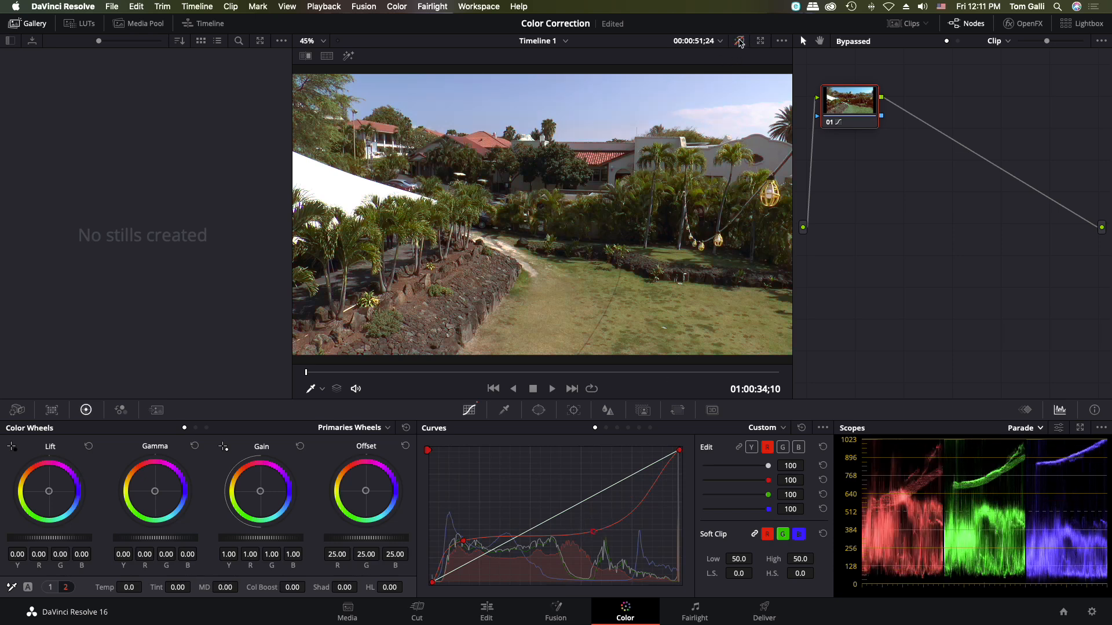
{"action": "left_click", "coordinate": [740, 41]}
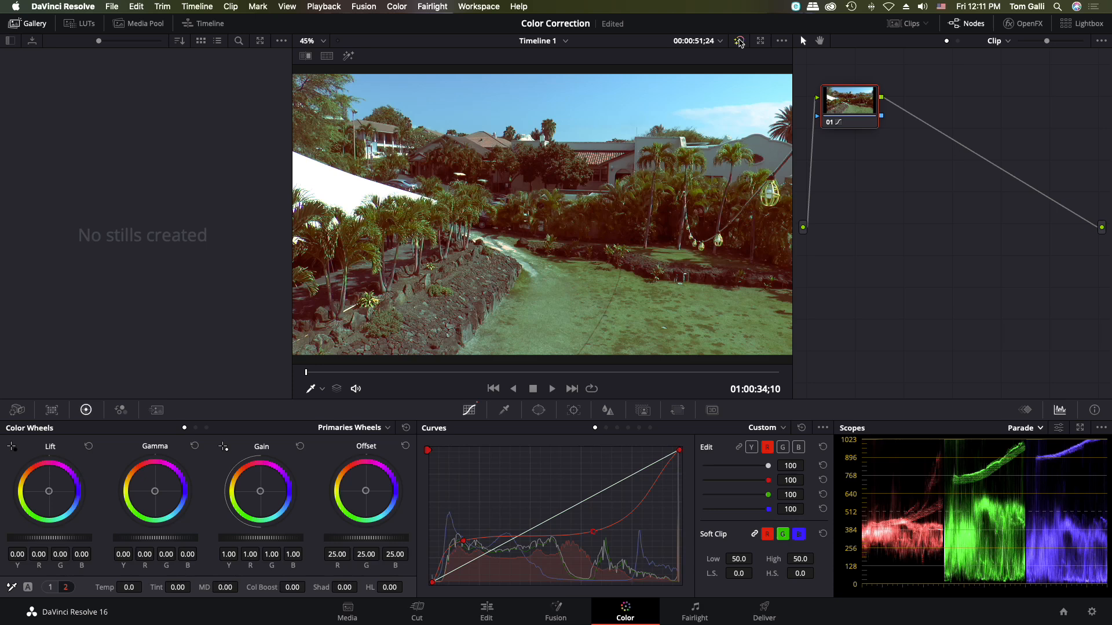
{"action": "left_click", "coordinate": [740, 42]}
{"action": "left_click", "coordinate": [739, 41]}
- Try raising a highlight point and lowering a shadow point on the green curve alone, compare with the bypassed image, and reset all curves
{"action": "left_click", "coordinate": [783, 448]}
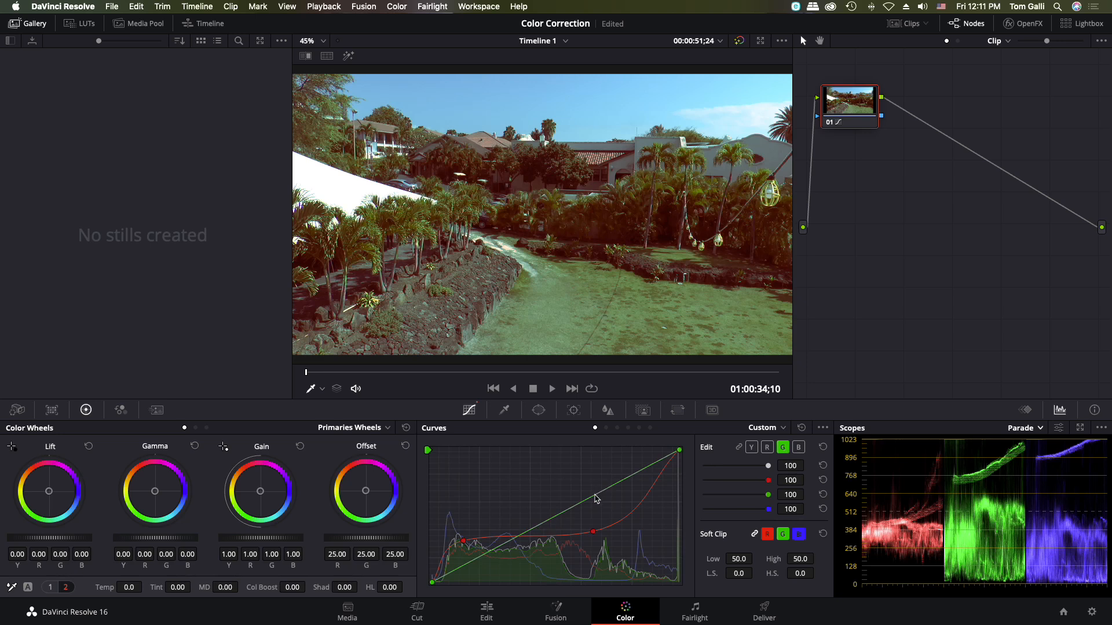
{"action": "left_click_drag", "start_coordinate": [596, 494], "coordinate": [589, 477]}
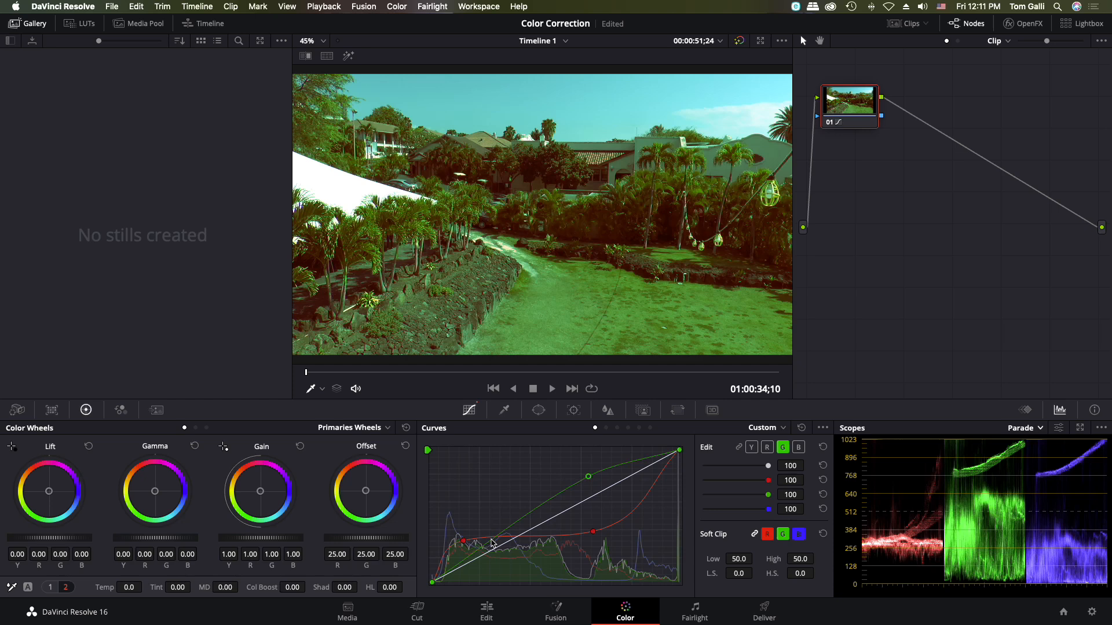
{"action": "left_click_drag", "start_coordinate": [493, 542], "coordinate": [484, 572]}
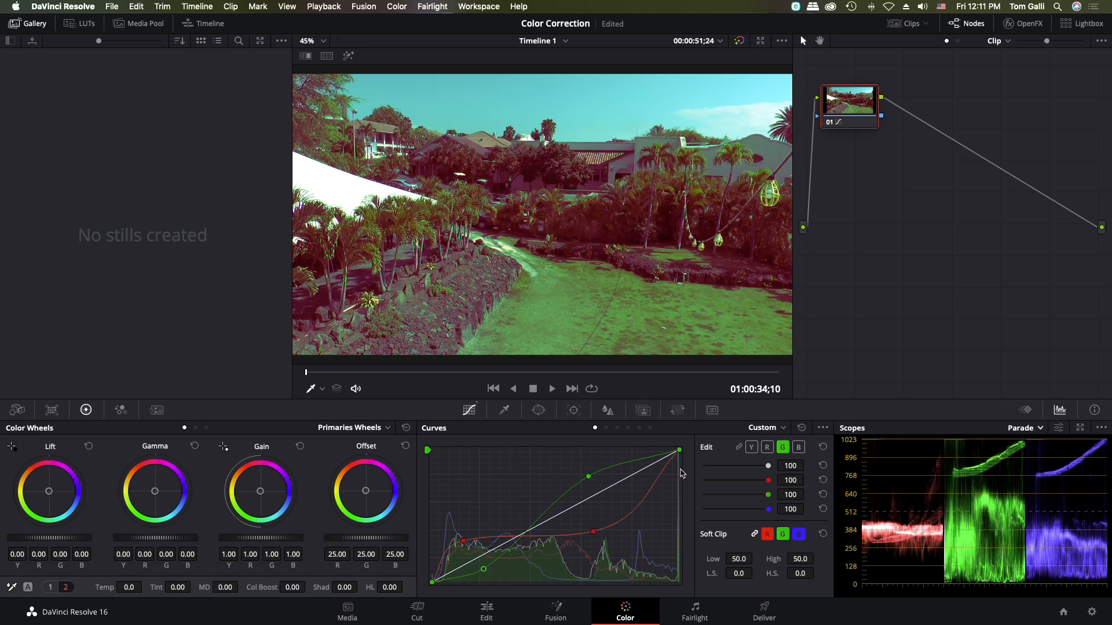
{"action": "left_click", "coordinate": [740, 41]}
{"action": "left_click", "coordinate": [740, 41]}
{"action": "left_click", "coordinate": [740, 42]}
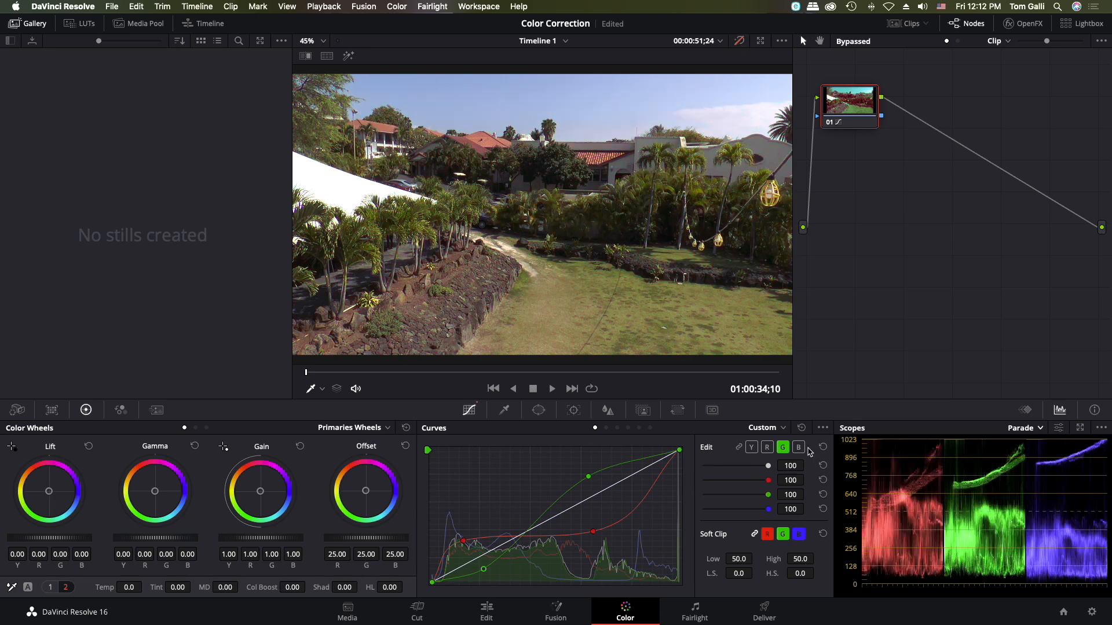
{"action": "left_click", "coordinate": [801, 428]}
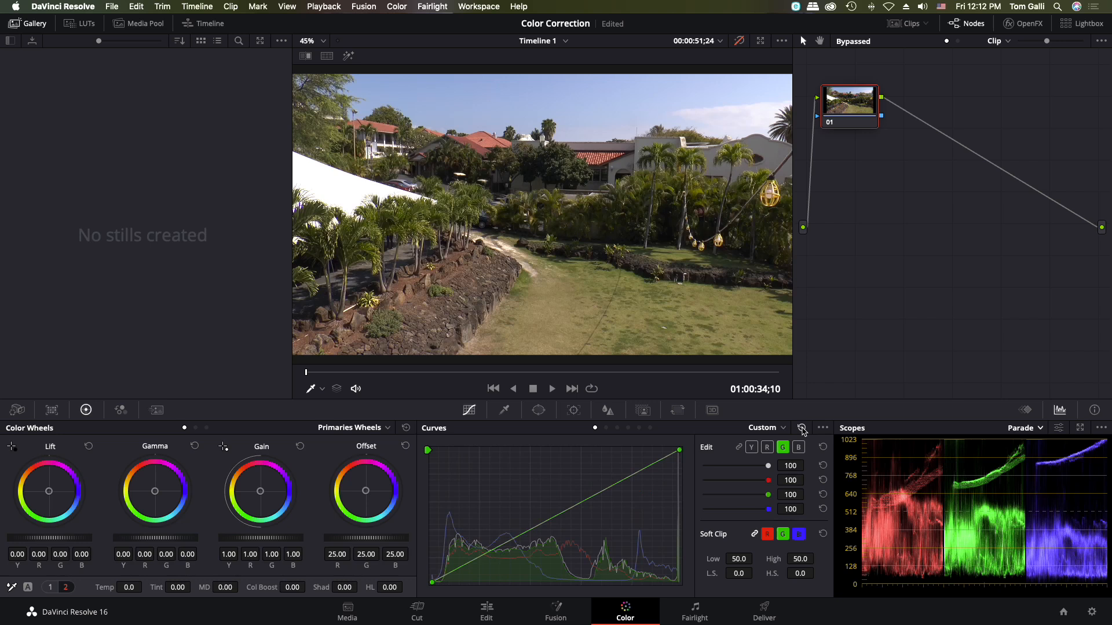